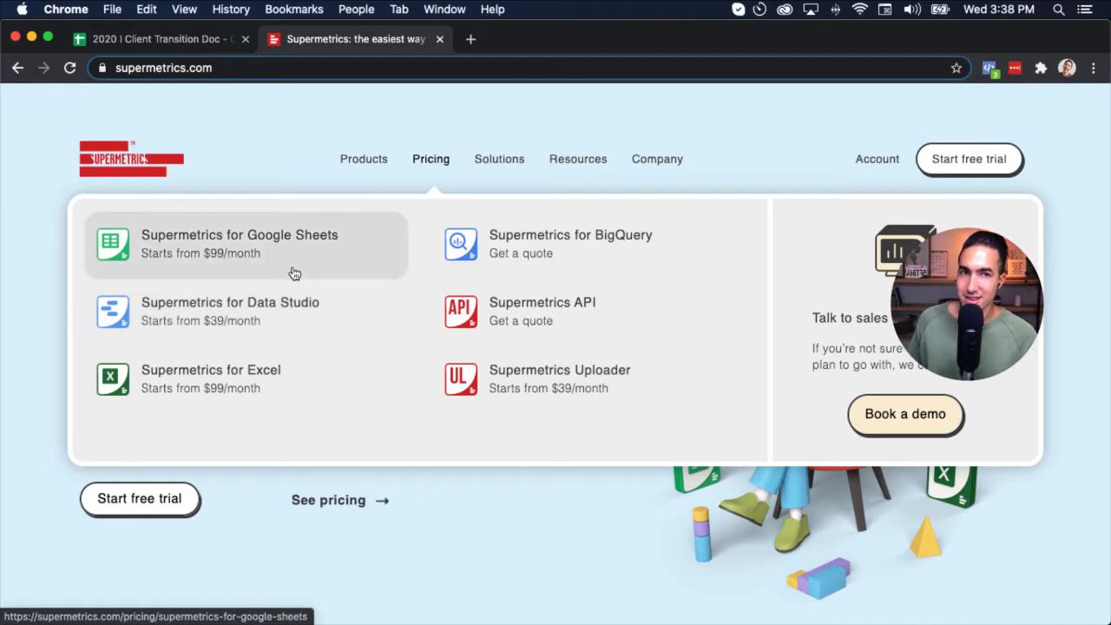
Open the Supermetrics for Google Sheets pricing page and review the yearly Pro, Super Pro and Enterprise plans.
click(294, 273)
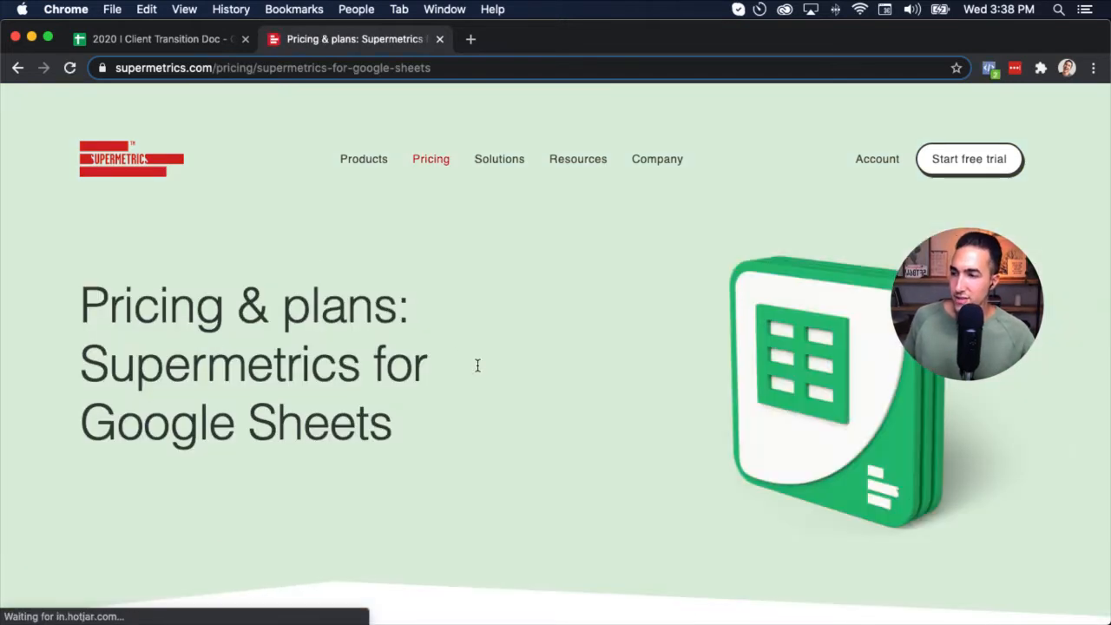
scroll(478, 372, down, 3)
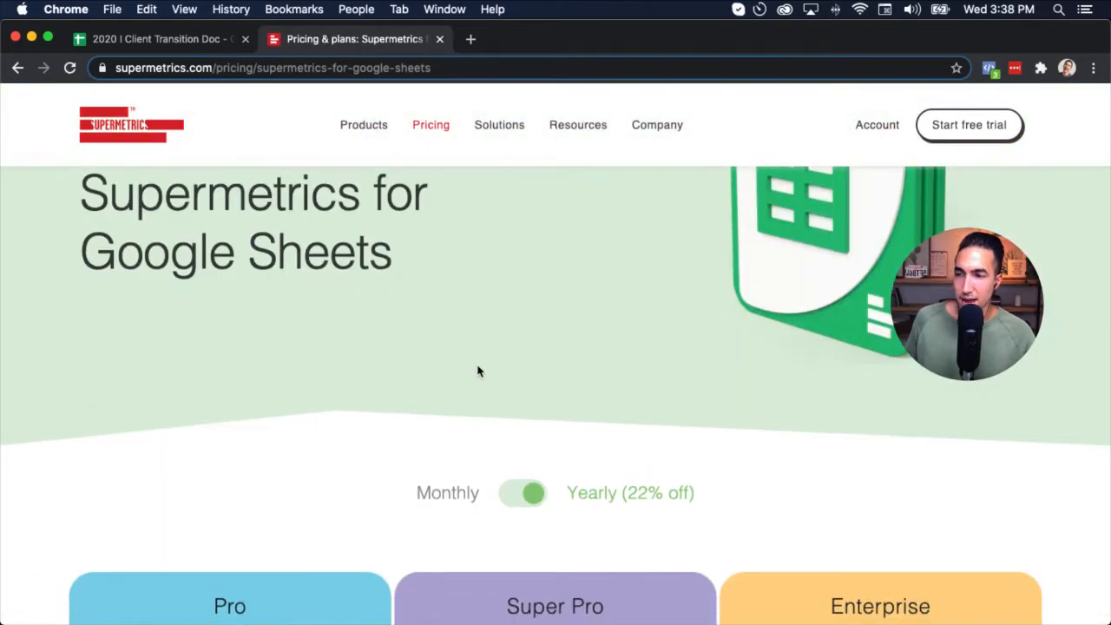
scroll(479, 371, down, 3)
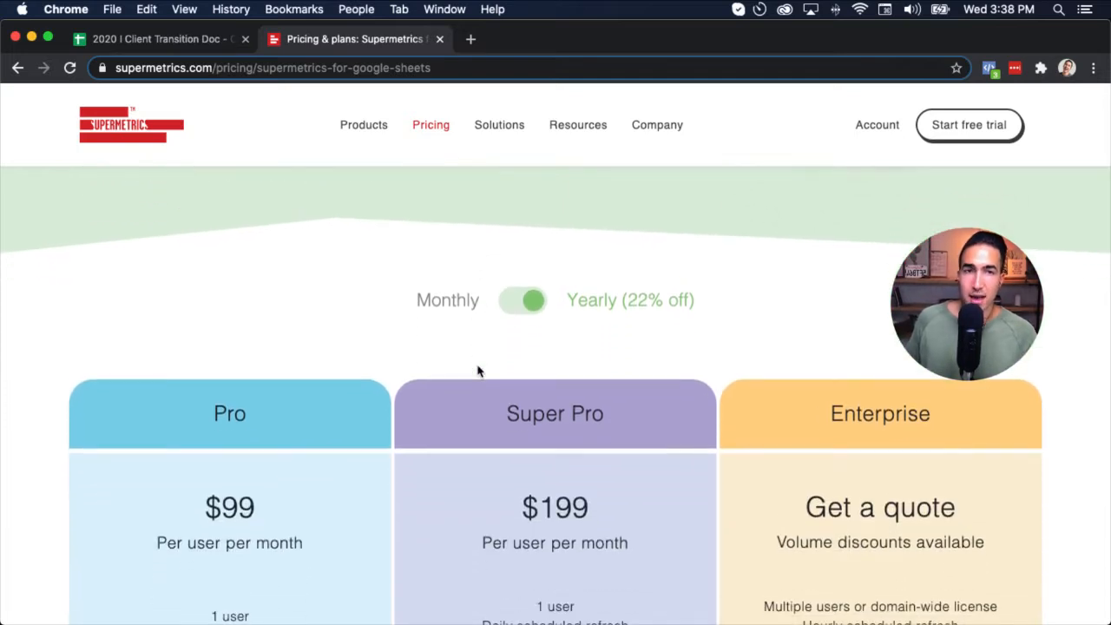
click(209, 46)
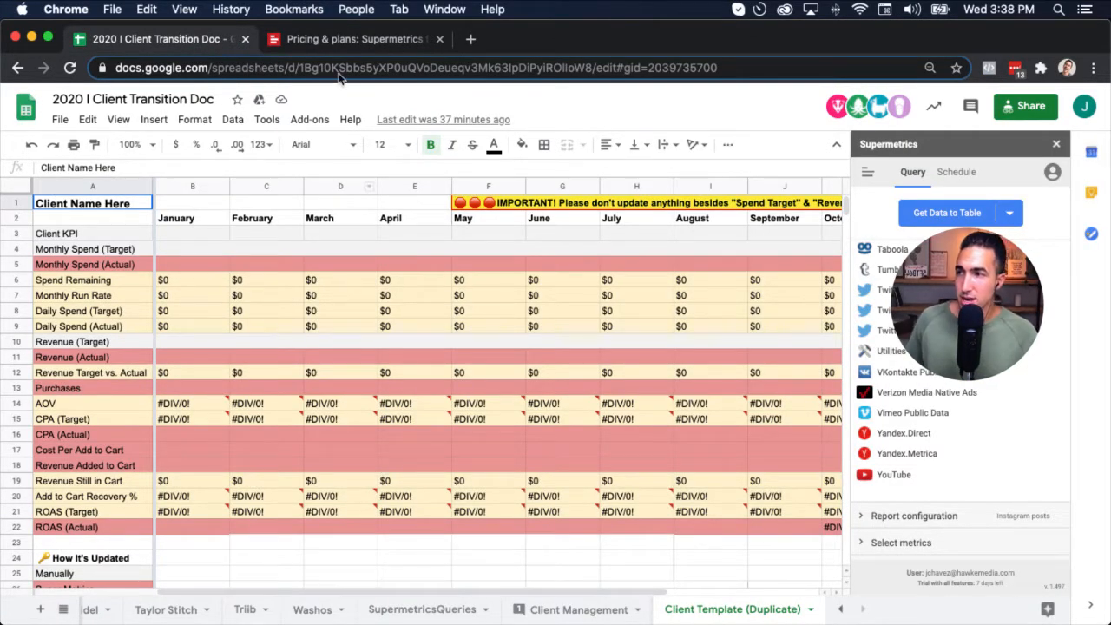
click(342, 43)
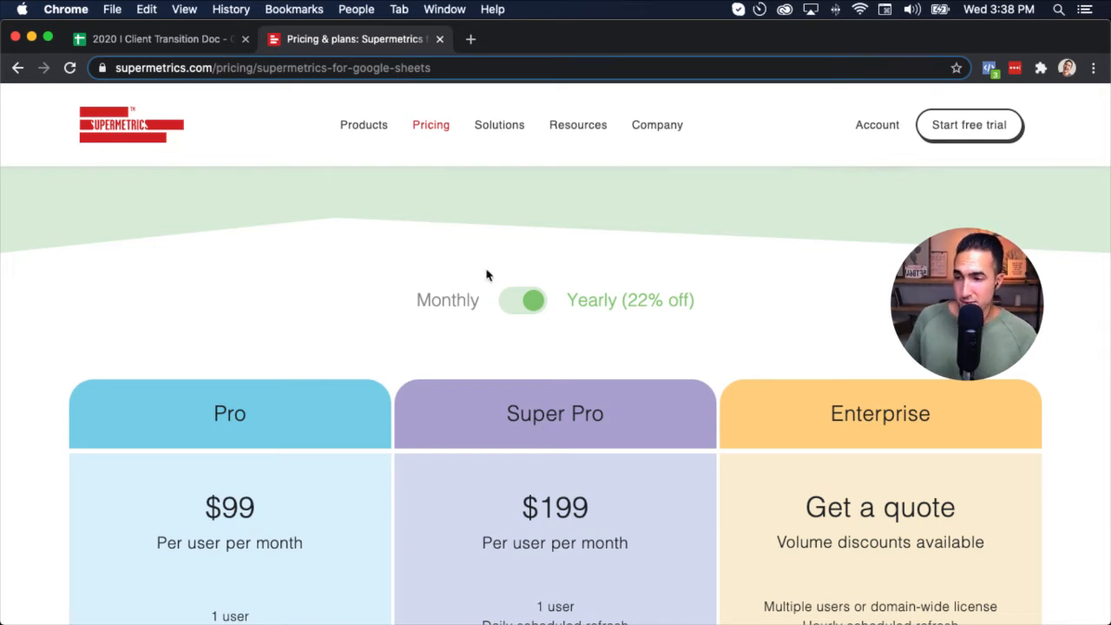
scroll(486, 275, down, 3)
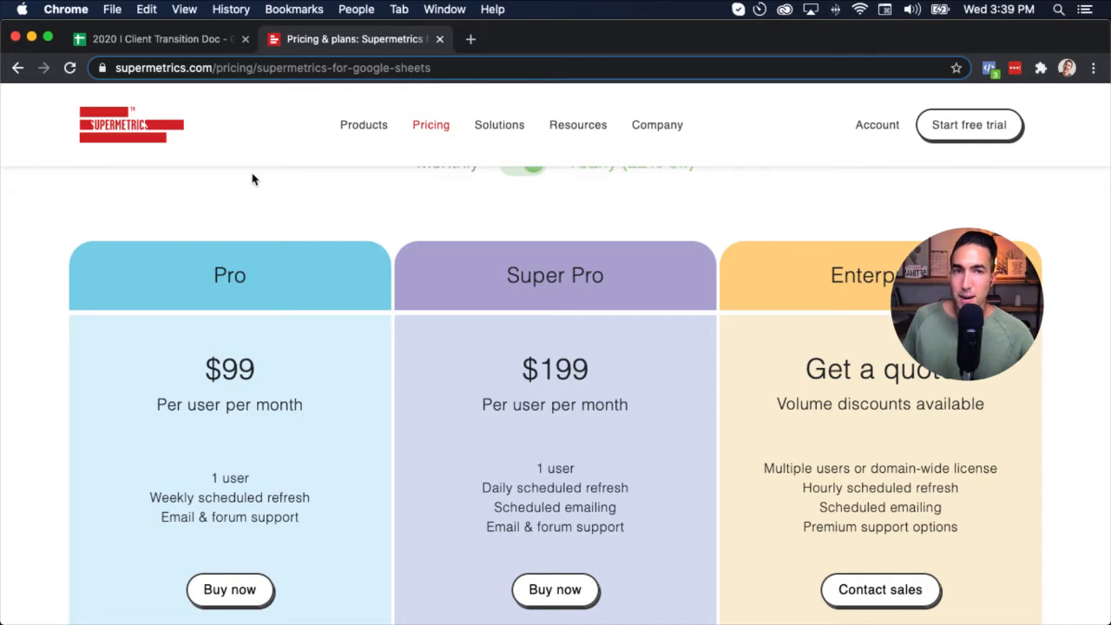
click(189, 43)
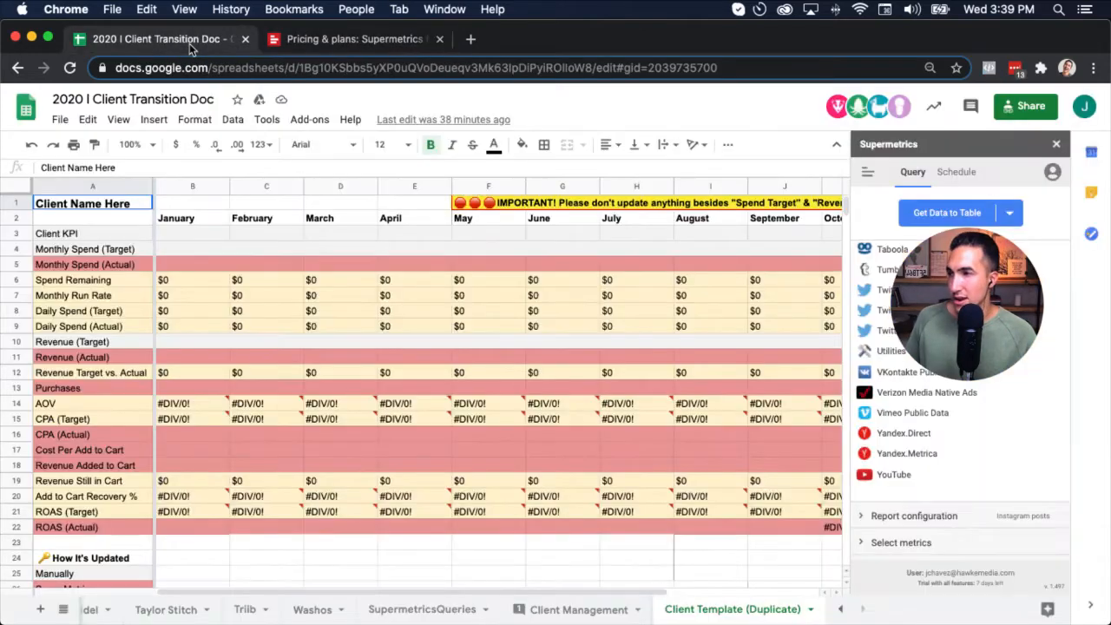
click(353, 42)
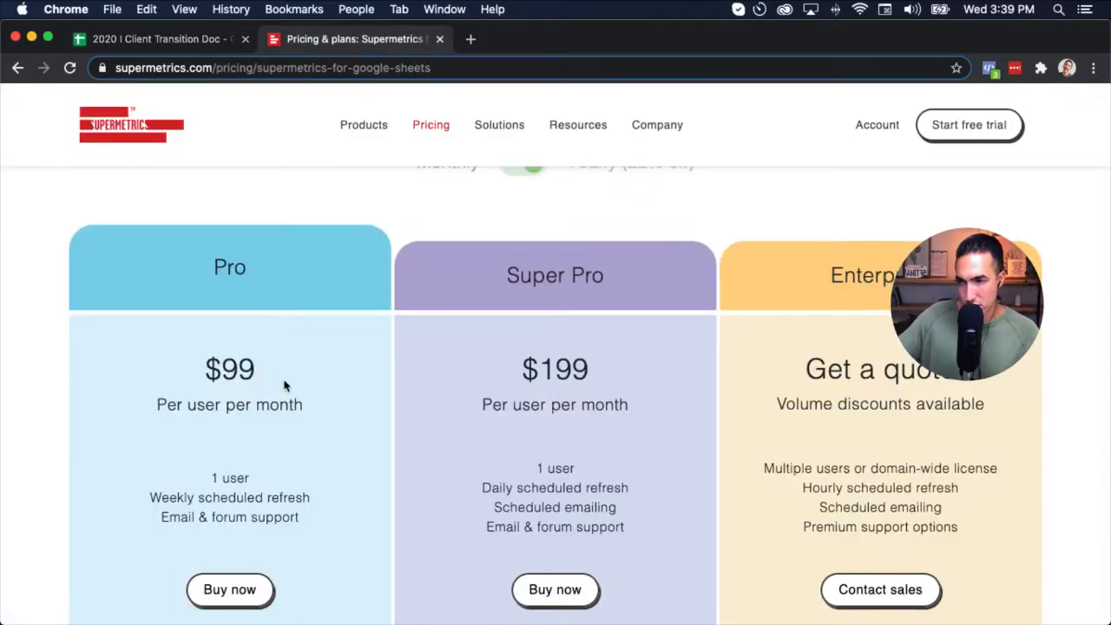
Switch to the 2020 | Client Transition Doc spreadsheet and look through the Supermetrics add-on's commands.
click(195, 40)
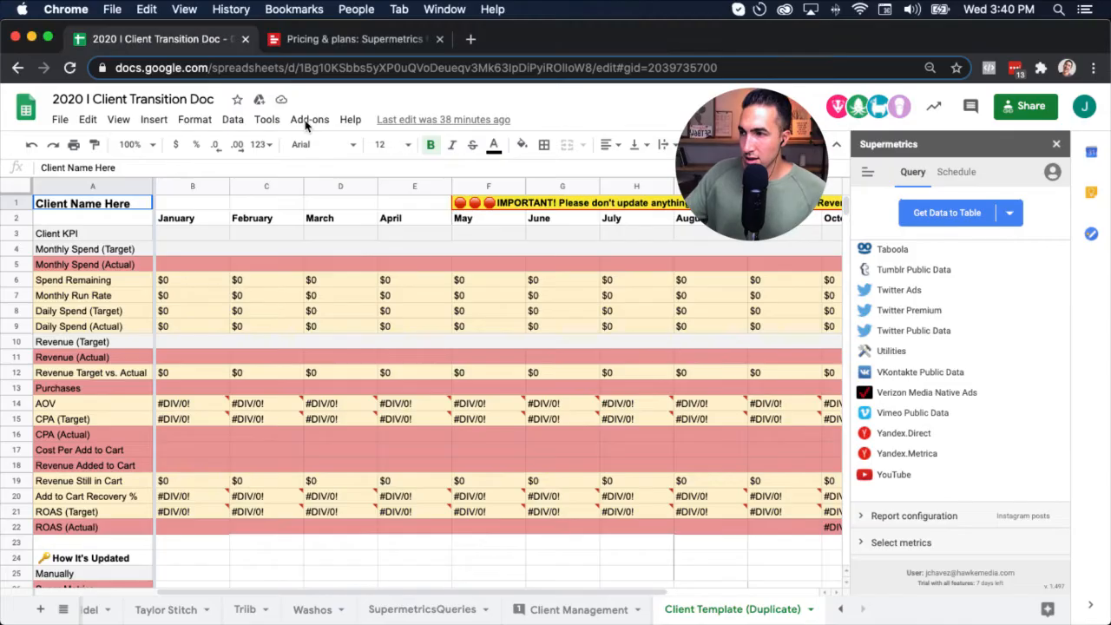
click(308, 119)
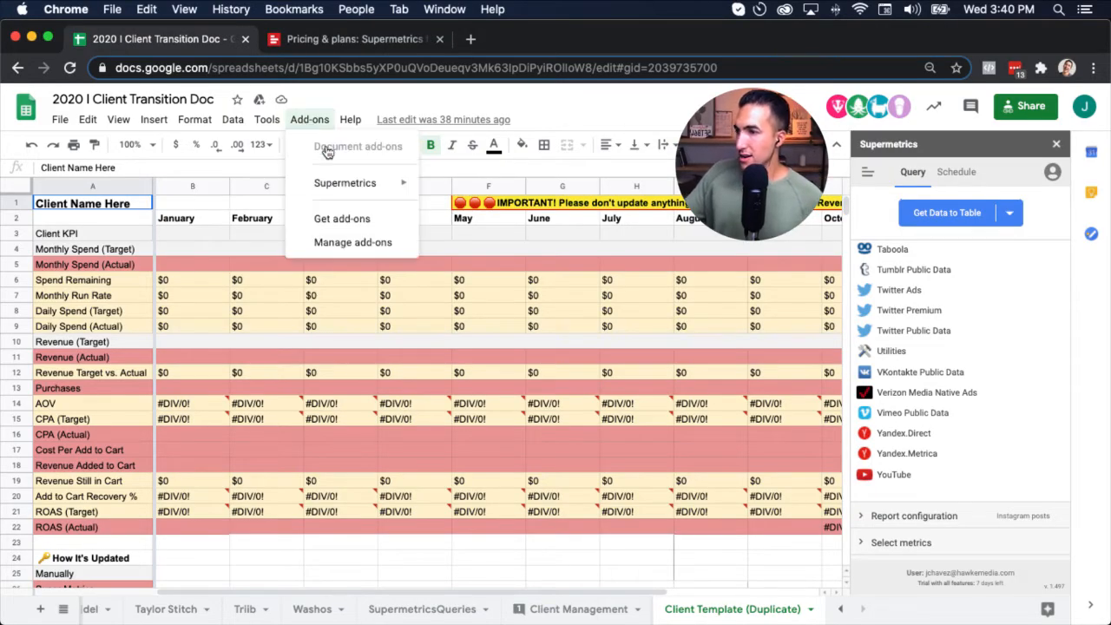
mouse_move(365, 184)
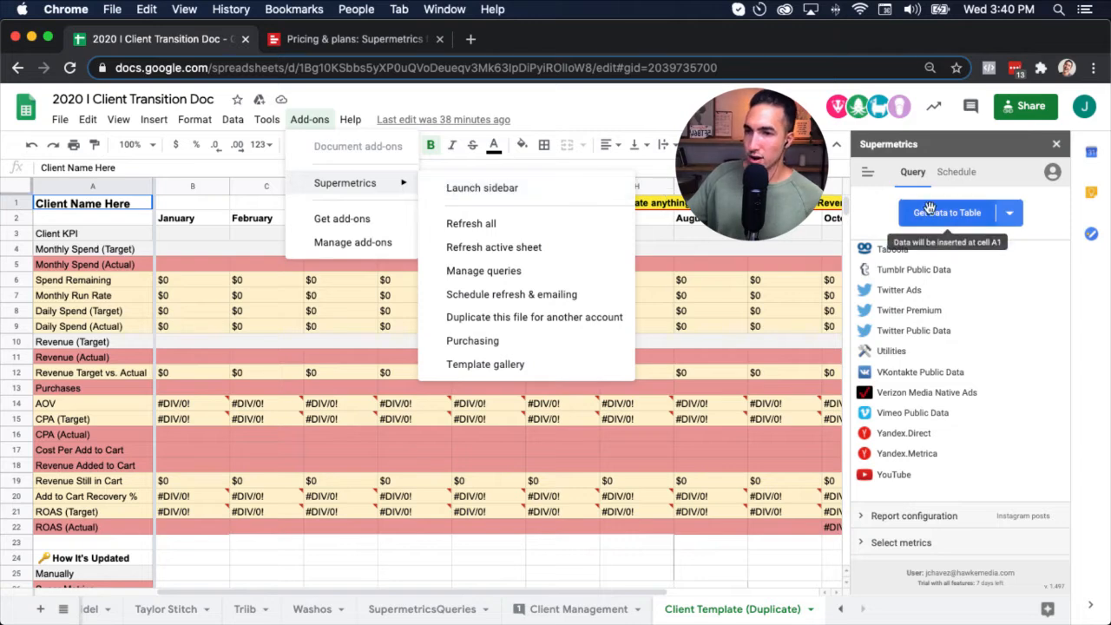
click(679, 468)
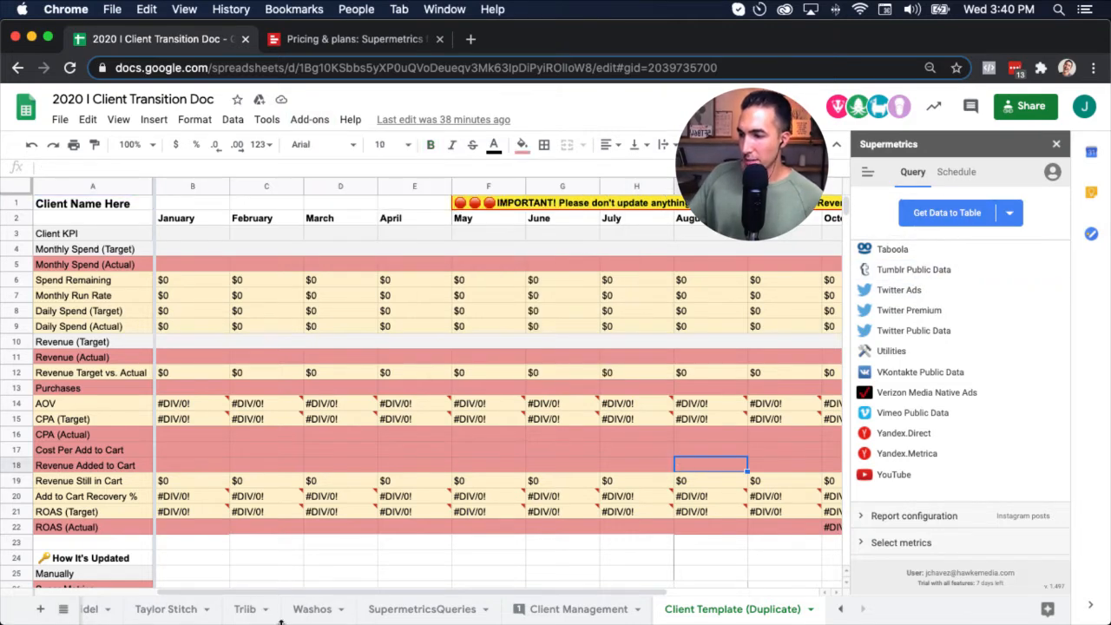
Open the Myles sheet and check the Supermetrics add-on's refresh commands there.
scroll(270, 612, left, 5)
scroll(271, 612, left, 5)
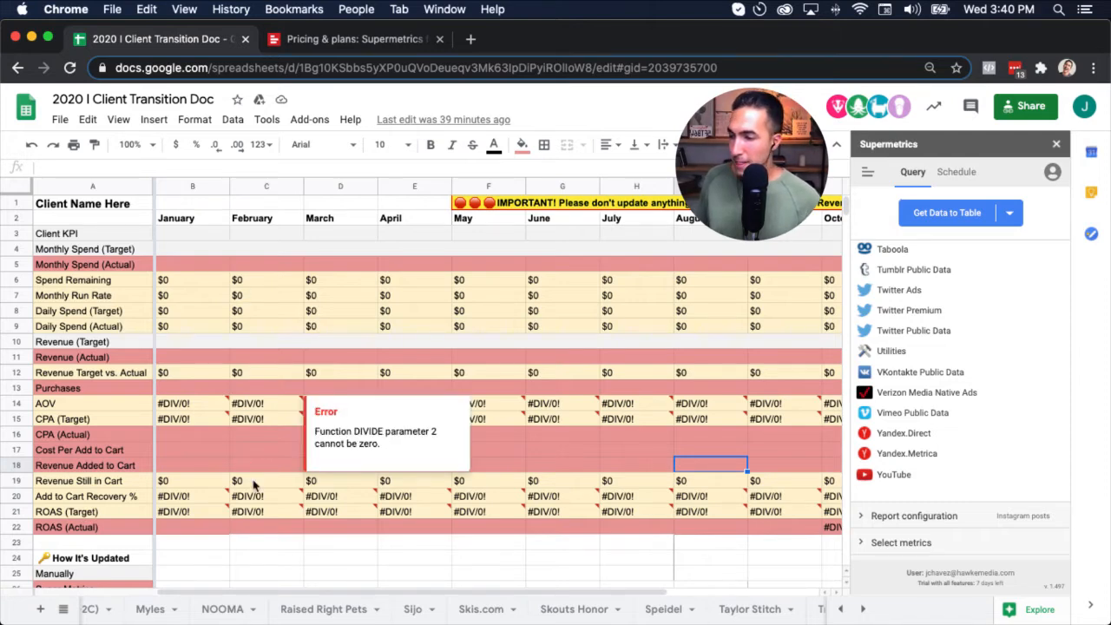
click(150, 608)
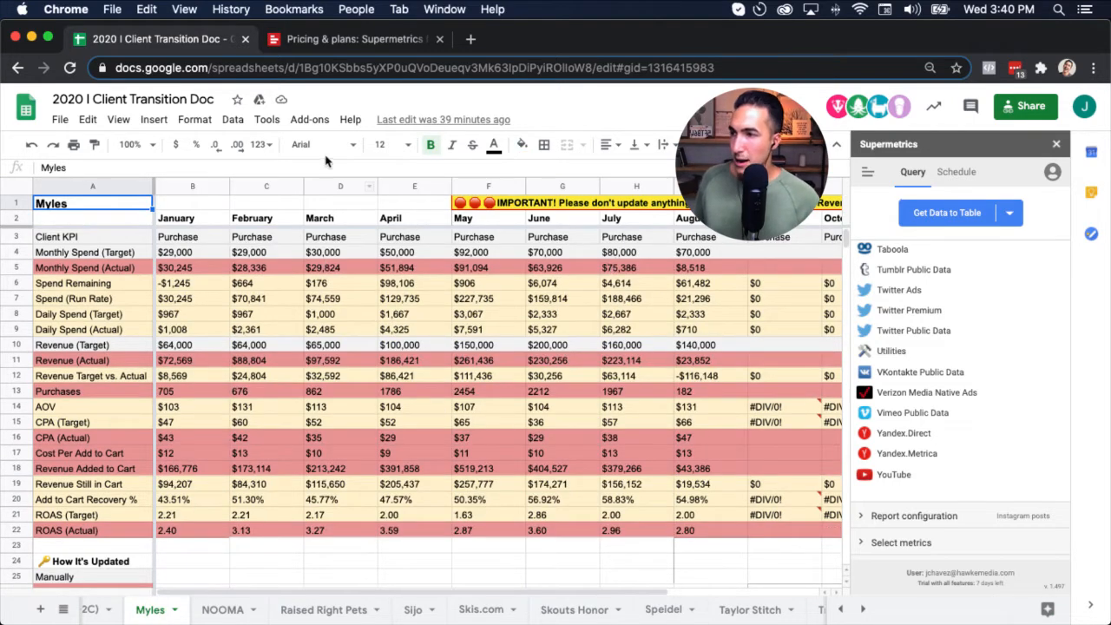
click(308, 120)
mouse_move(367, 182)
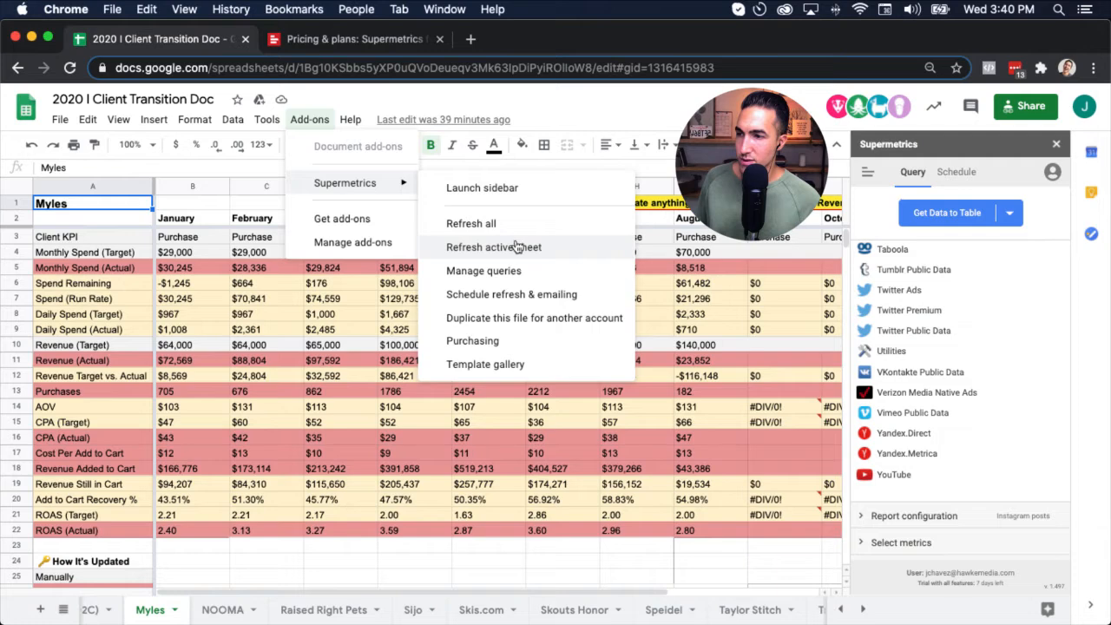
click(662, 253)
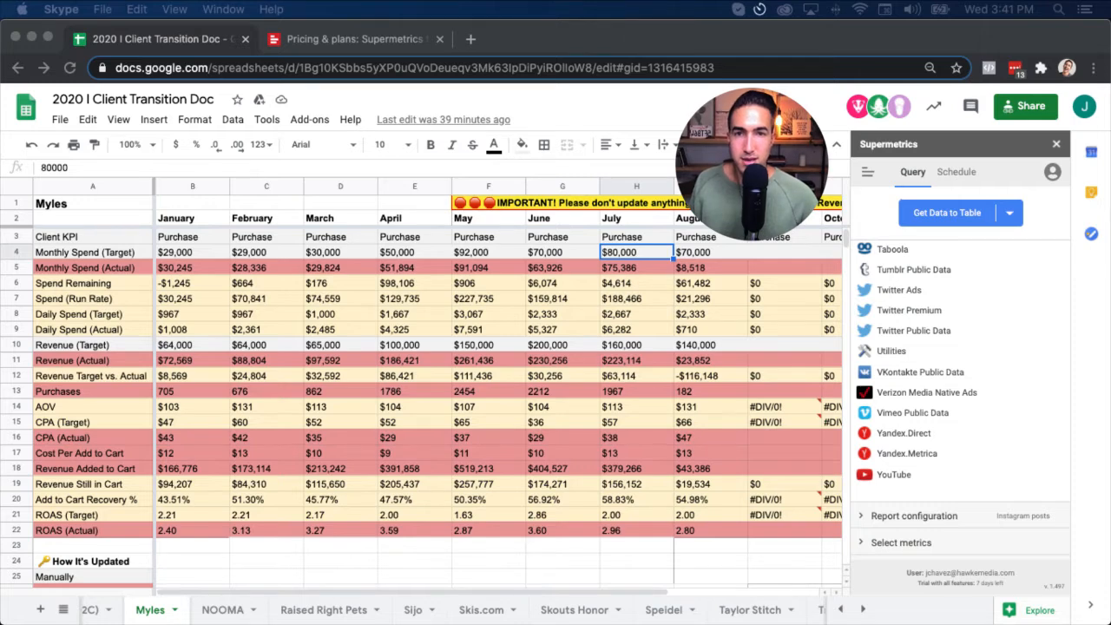
Switch to the Skype call and share the 2020 | Client Transition Doc window.
key(super+Tab)
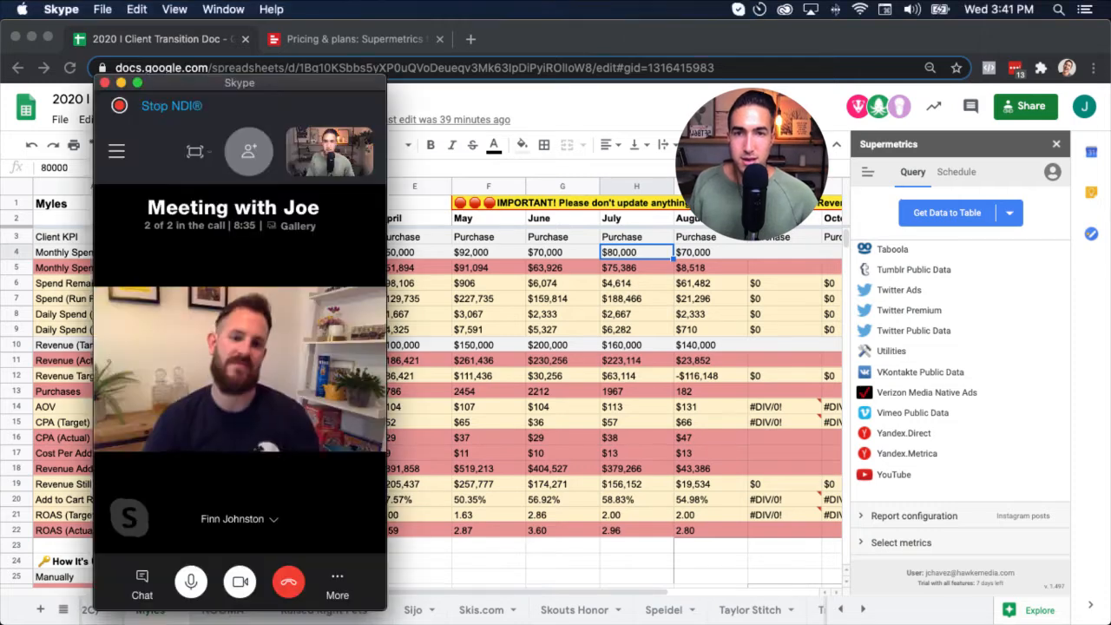
click(344, 598)
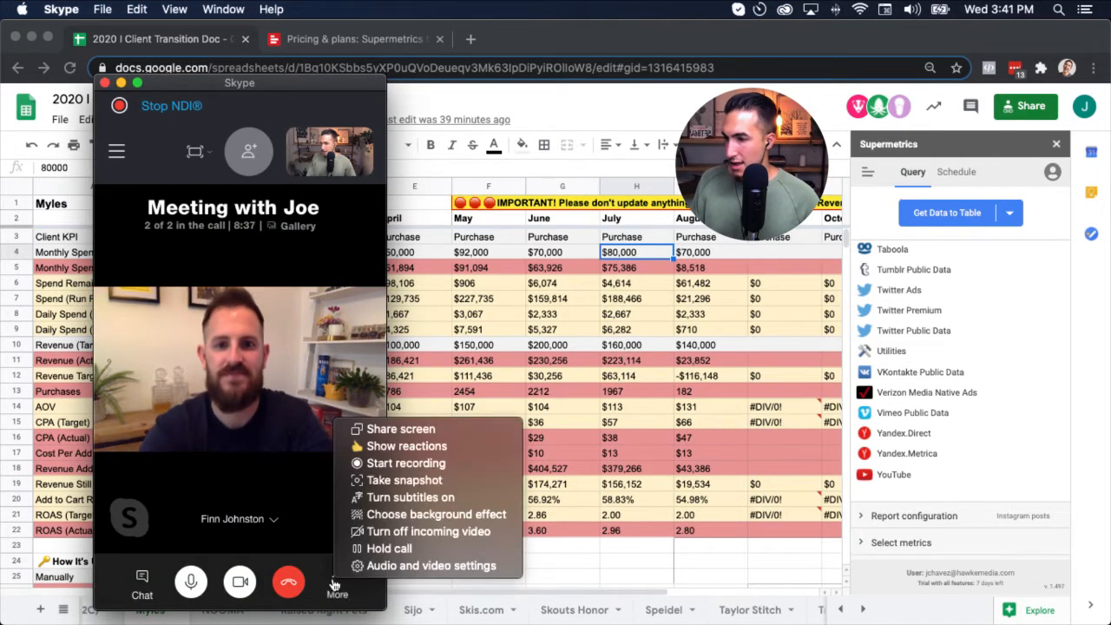
click(400, 430)
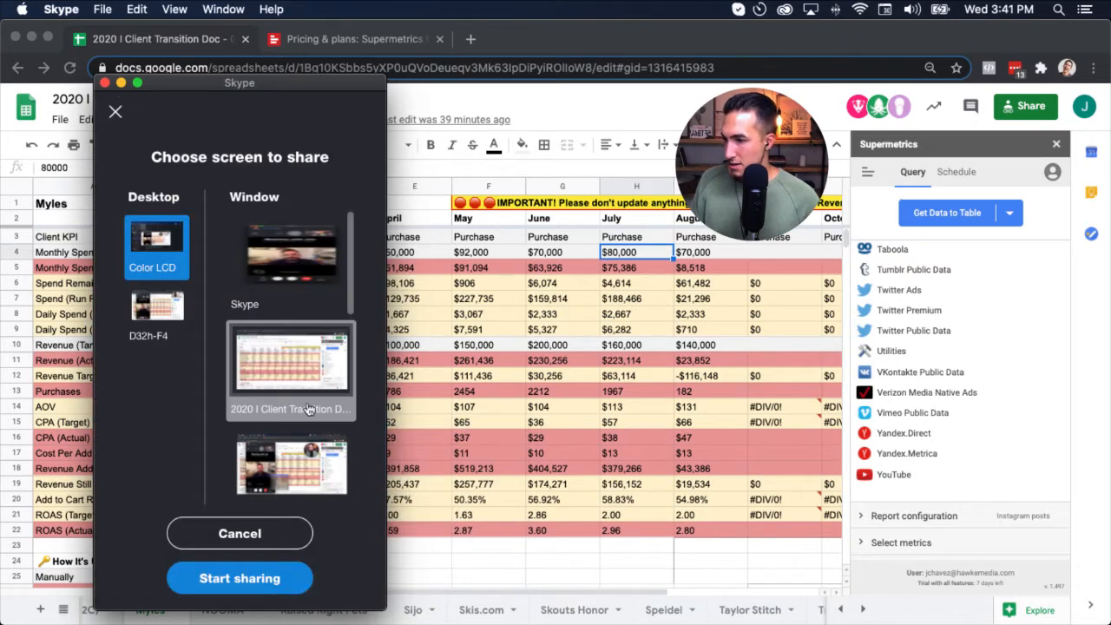
click(311, 392)
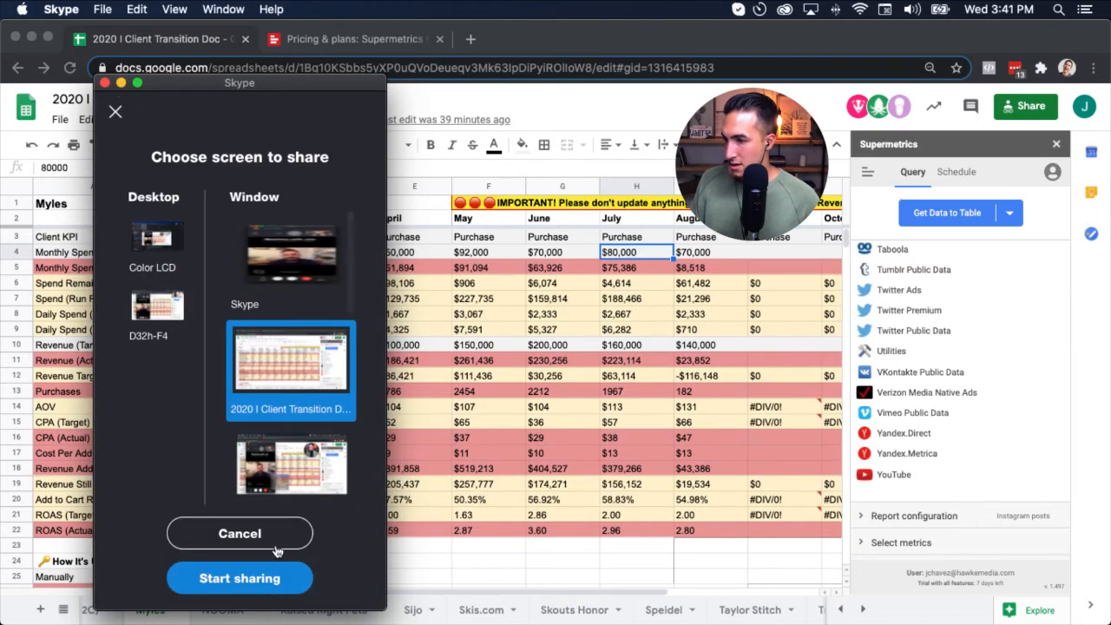
click(269, 577)
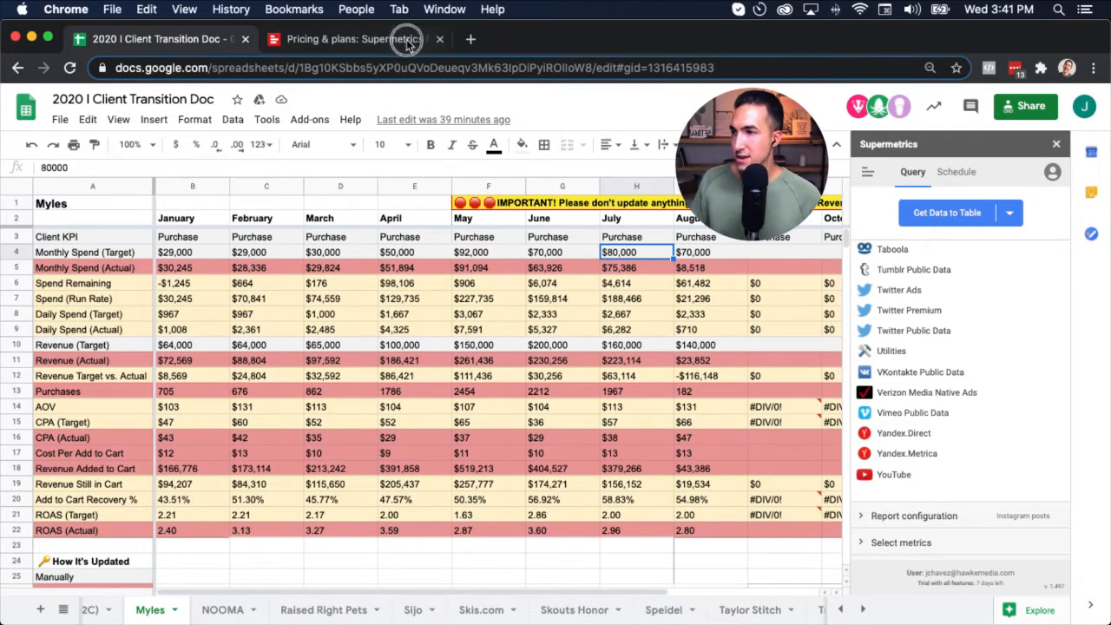
Check the Supermetrics pricing plans again and return to the client spreadsheet.
click(373, 39)
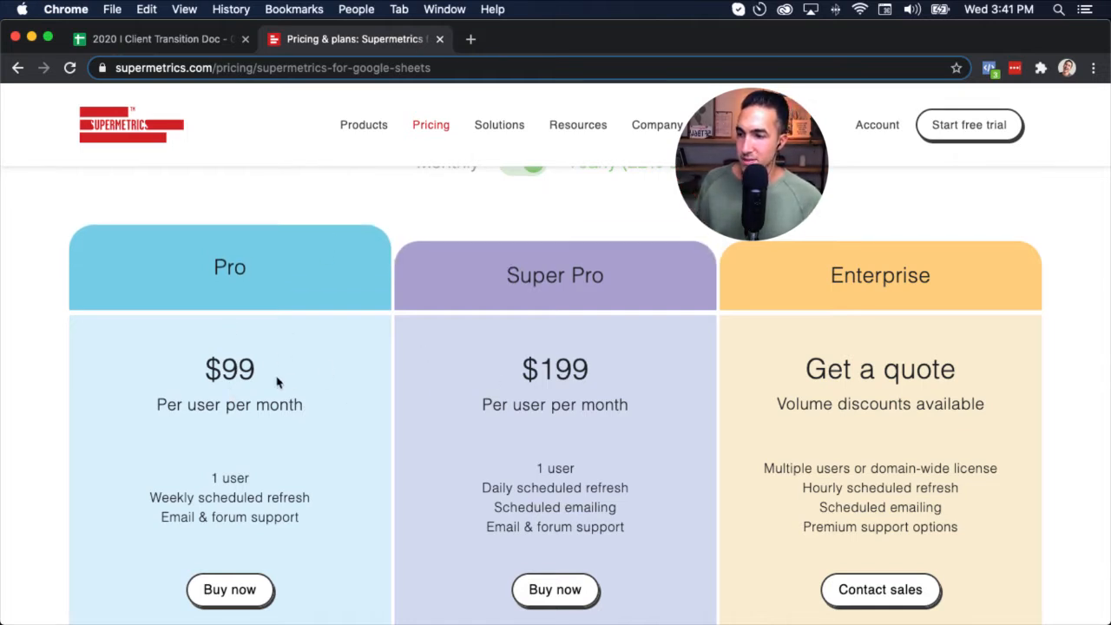
click(198, 43)
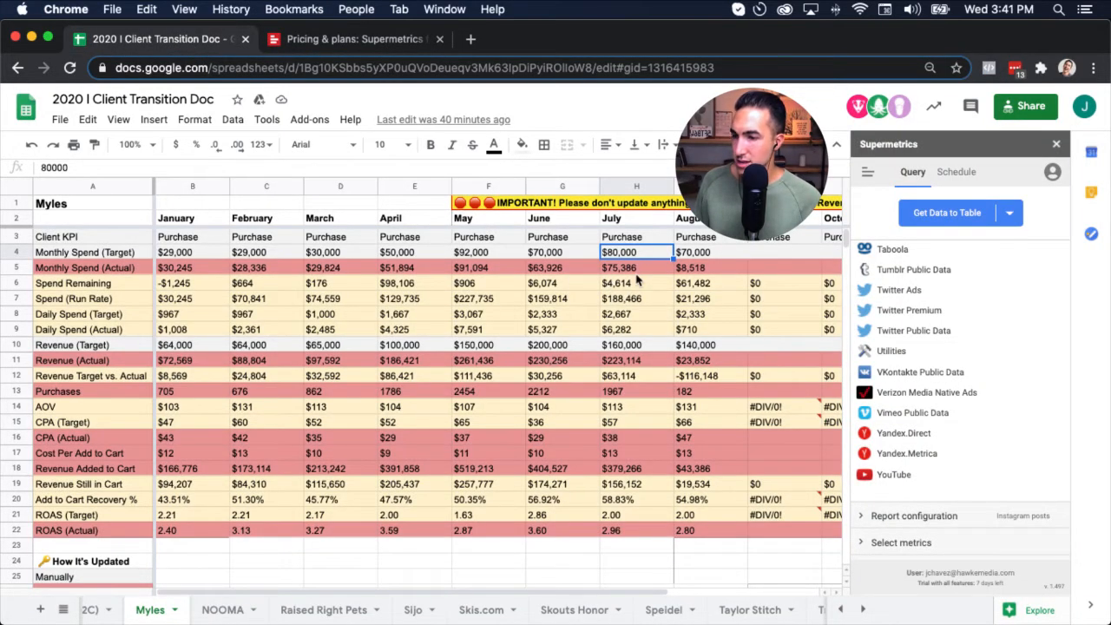
Open the Client Template (Duplicate) sheet and select January's Monthly Spend (Actual) cell.
click(862, 609)
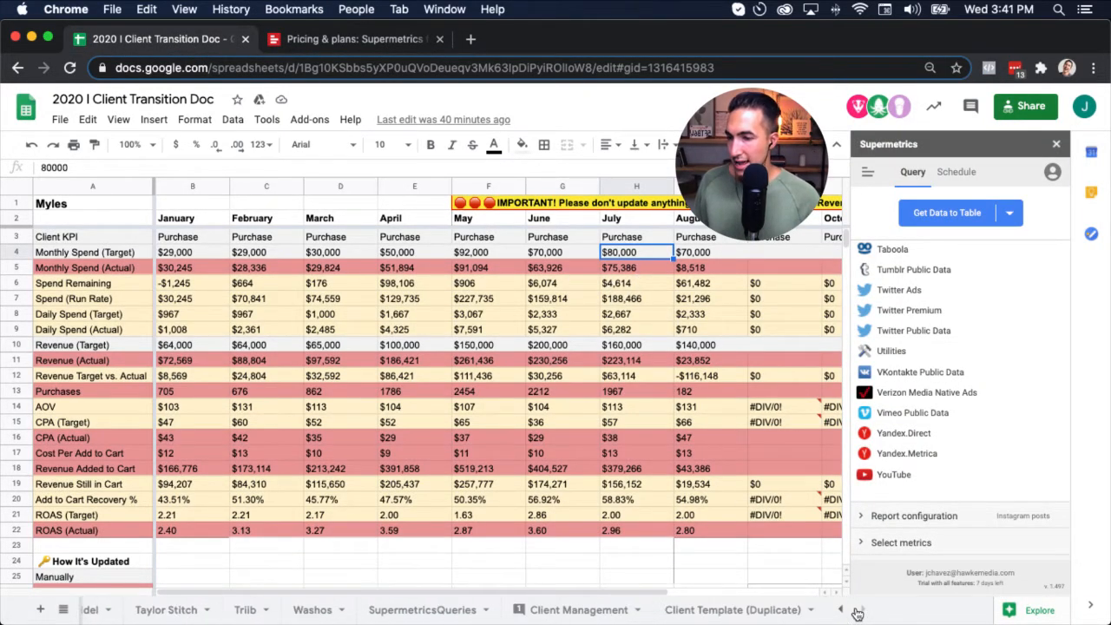
click(756, 611)
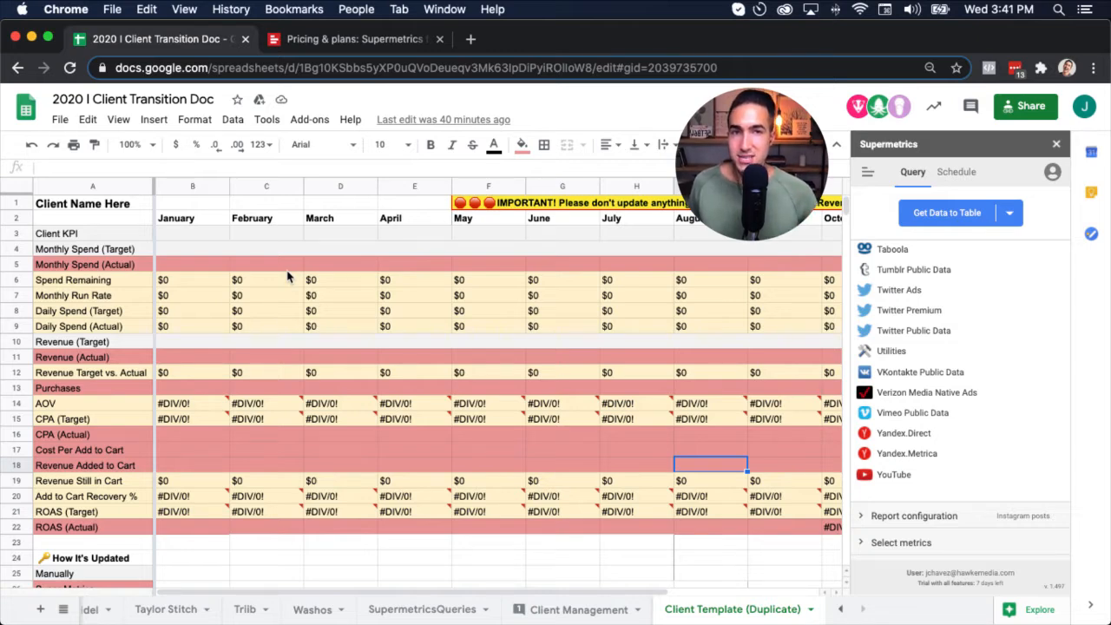
click(215, 269)
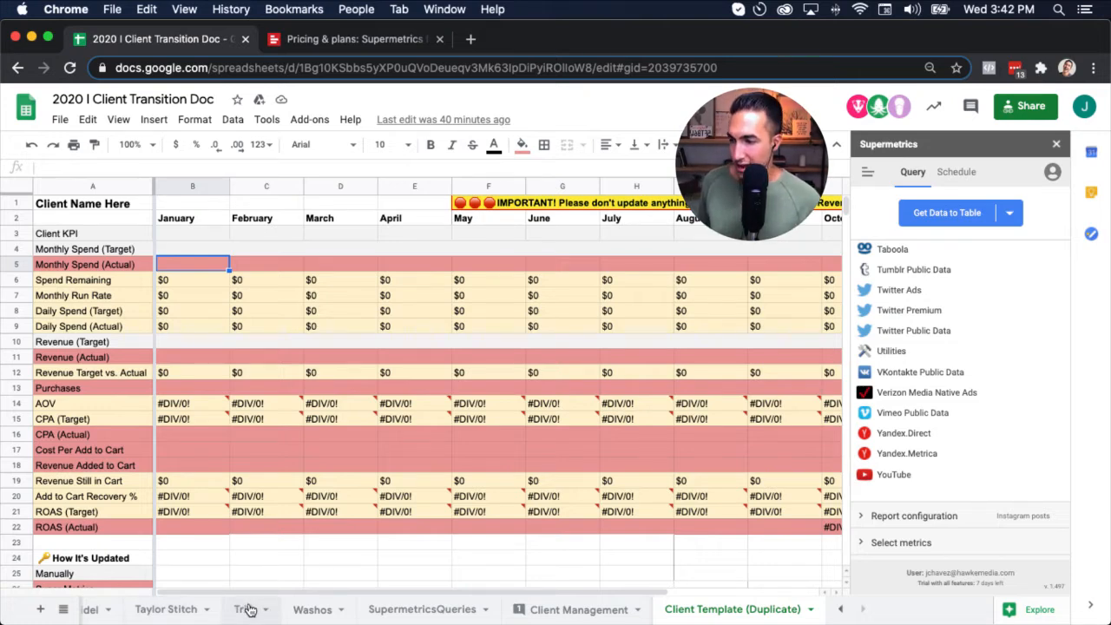
Move the Speidel sheet to just after Taylor Stitch and open the Myles sheet.
drag(91, 610, 164, 614)
click(842, 610)
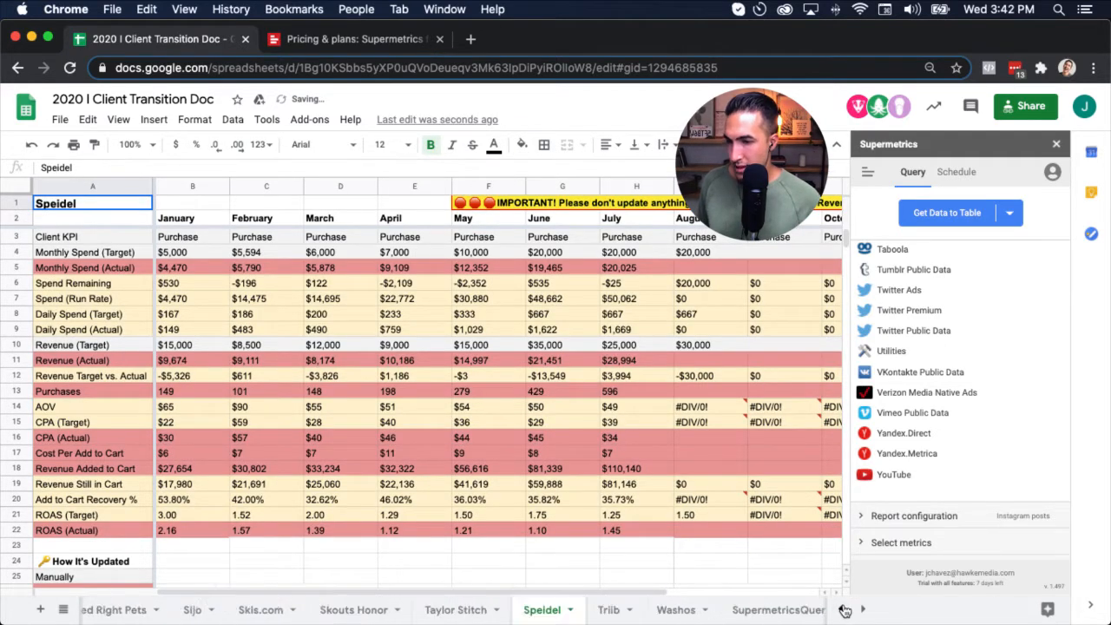
click(843, 610)
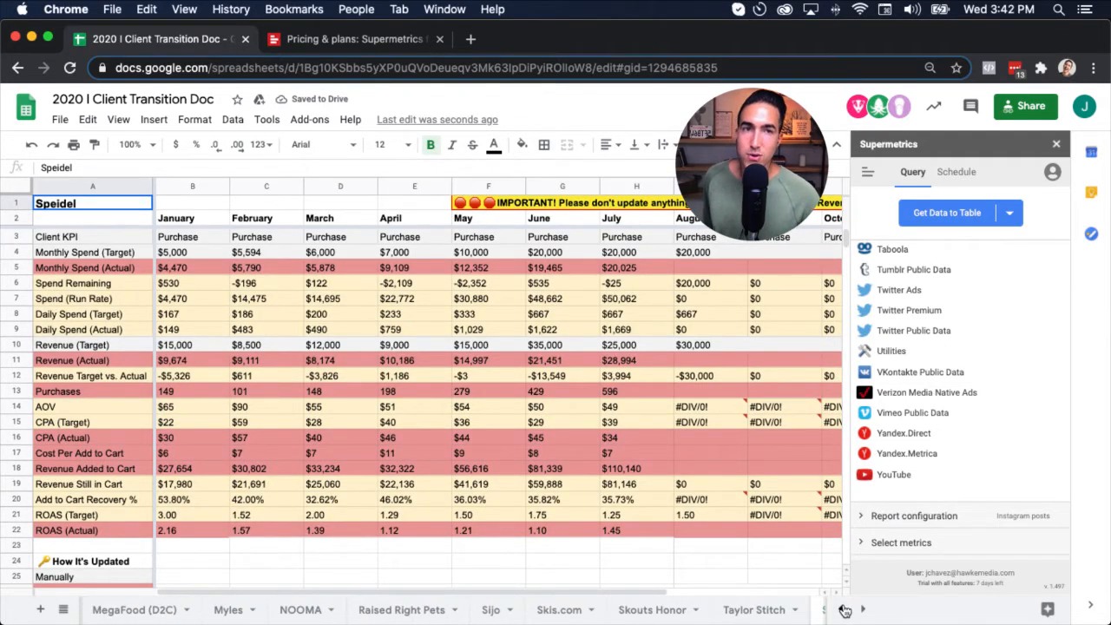
click(228, 611)
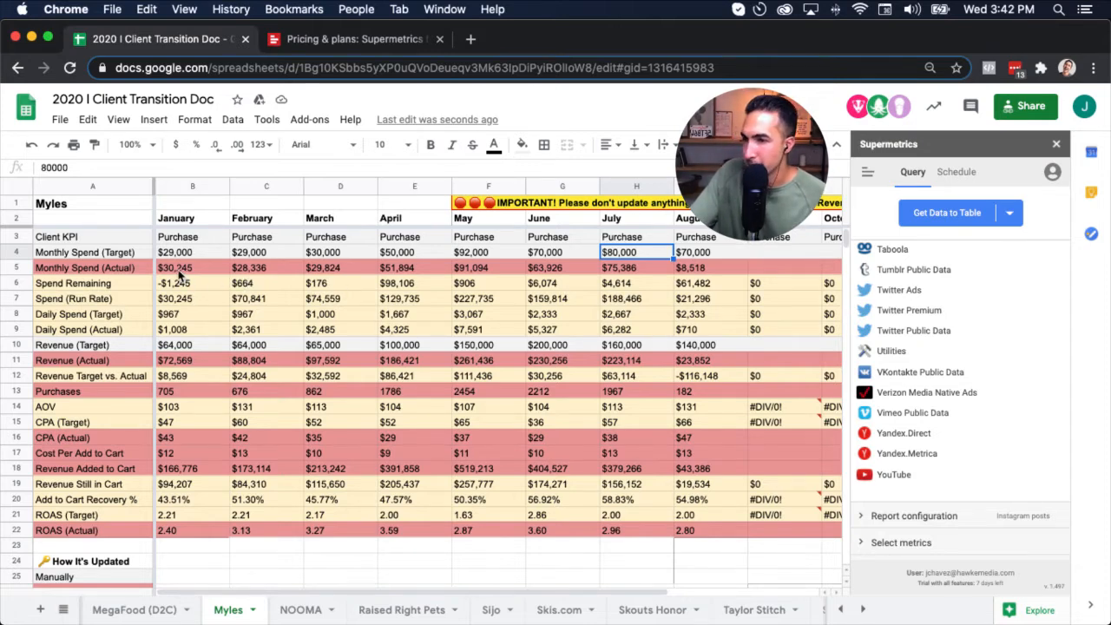
Select August's Monthly Spend (Actual) cell and refresh all Supermetrics queries on the active Myles sheet.
click(695, 268)
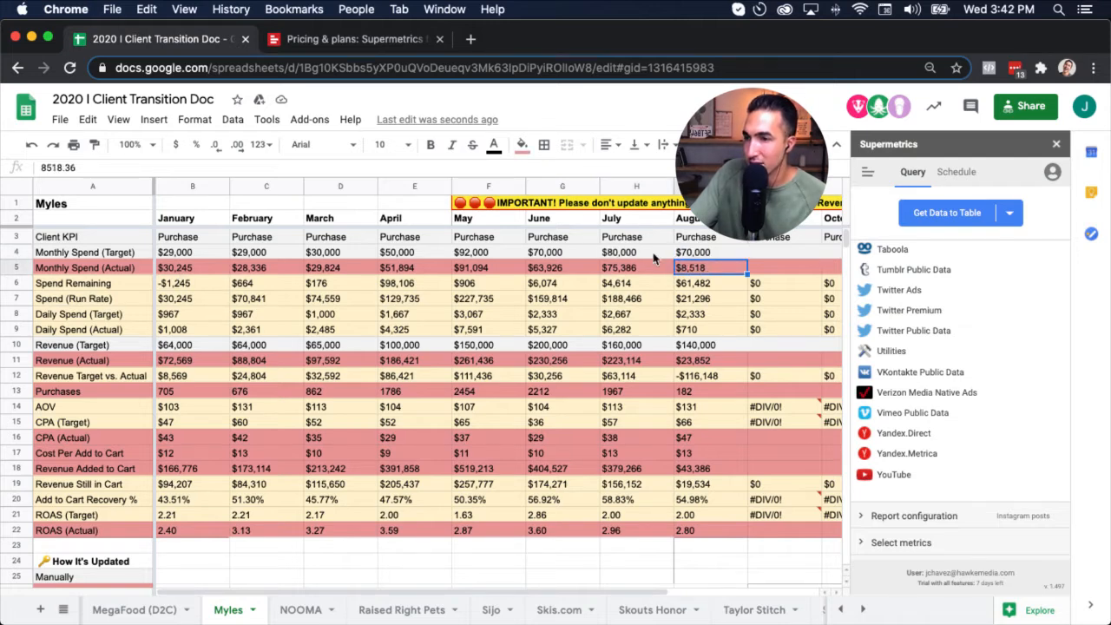
click(309, 119)
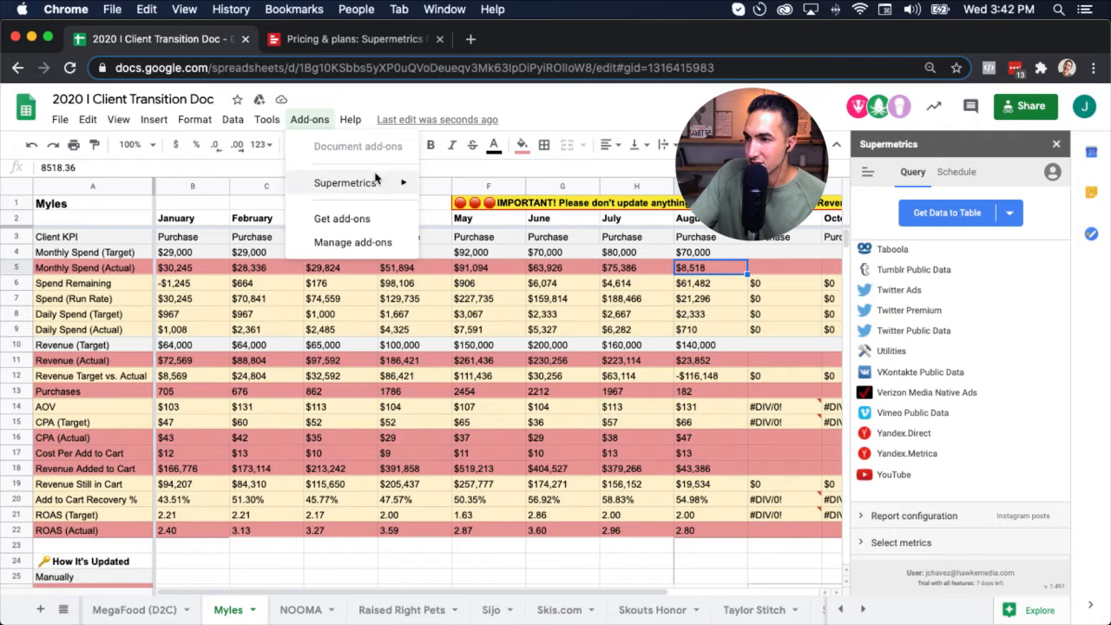
mouse_move(375, 179)
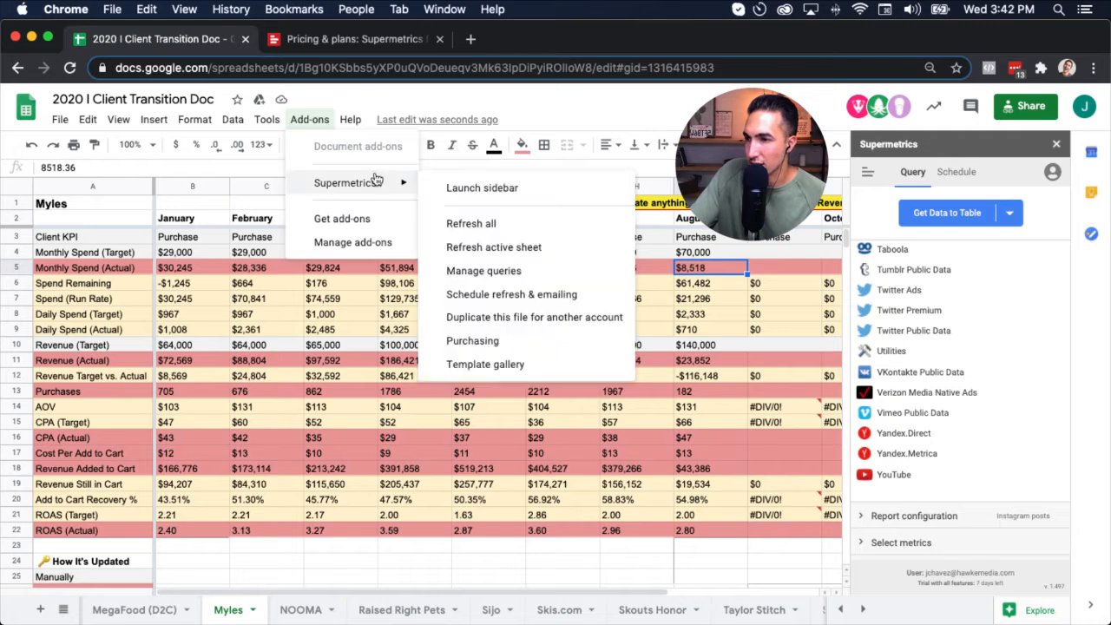
click(531, 247)
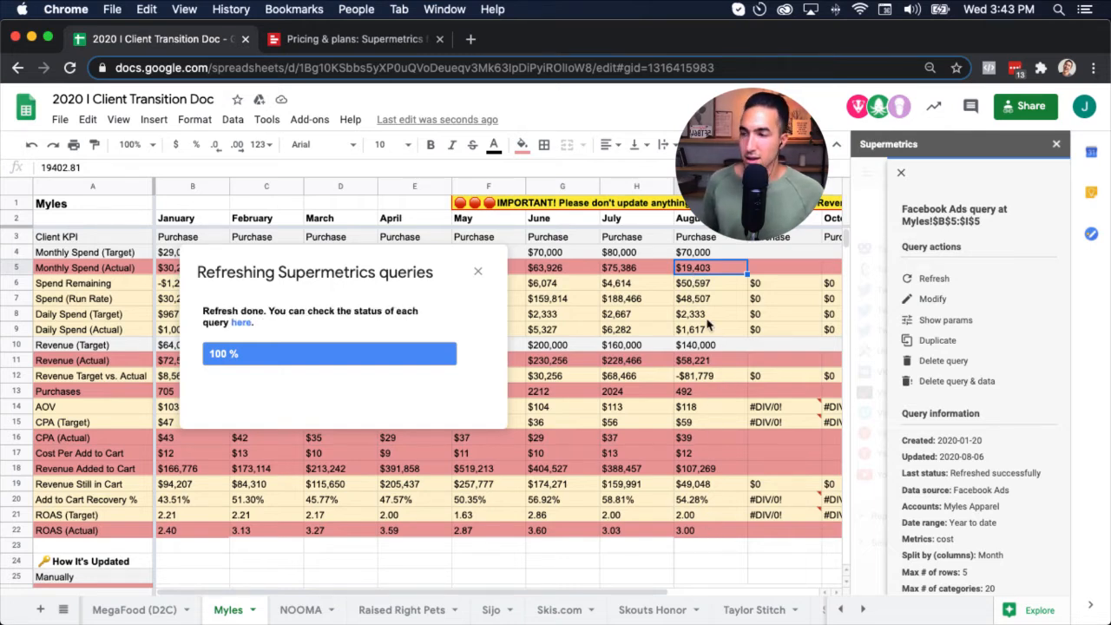
click(477, 272)
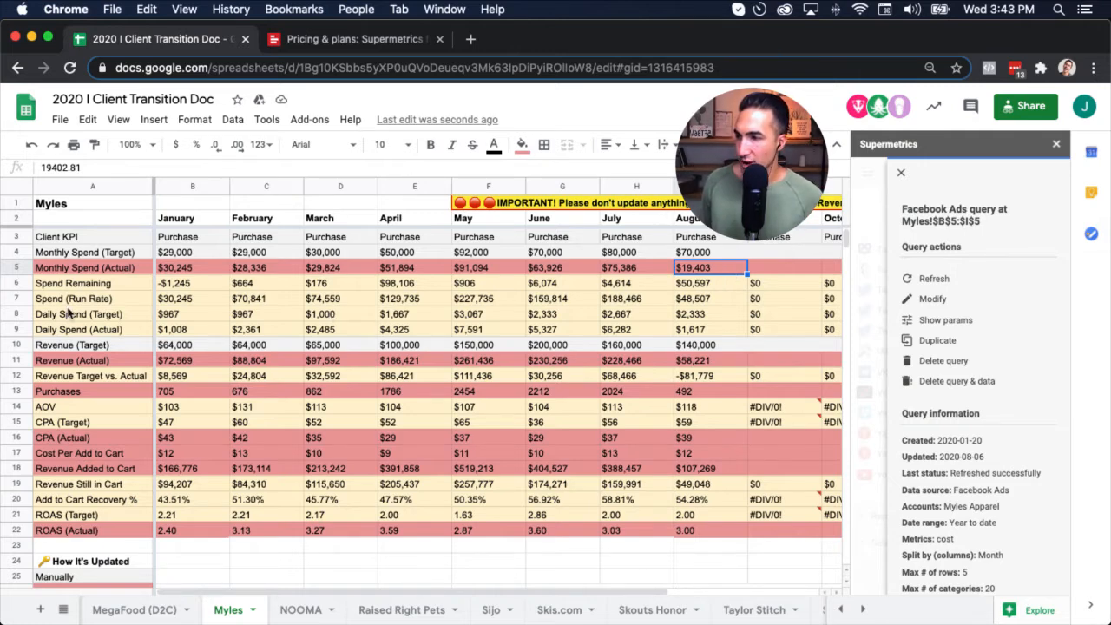
Select the entire Monthly Spend (Actual) row in the Myles sheet.
click(22, 267)
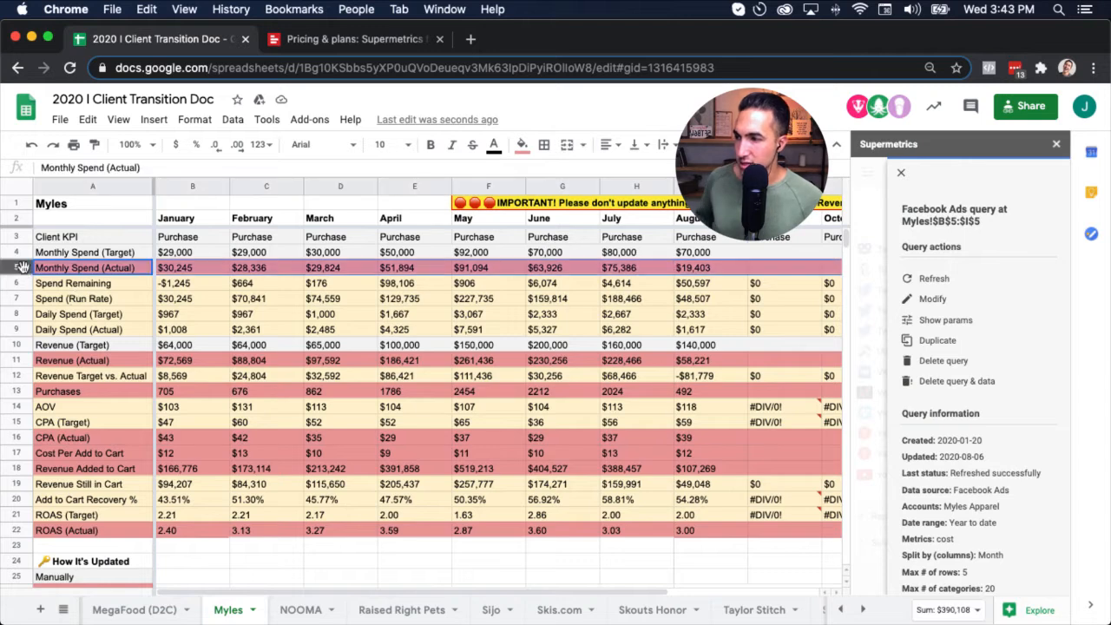
Add the Revenue (Actual) and Purchases rows to the selection, and select August's AOV cell.
super+click(19, 360)
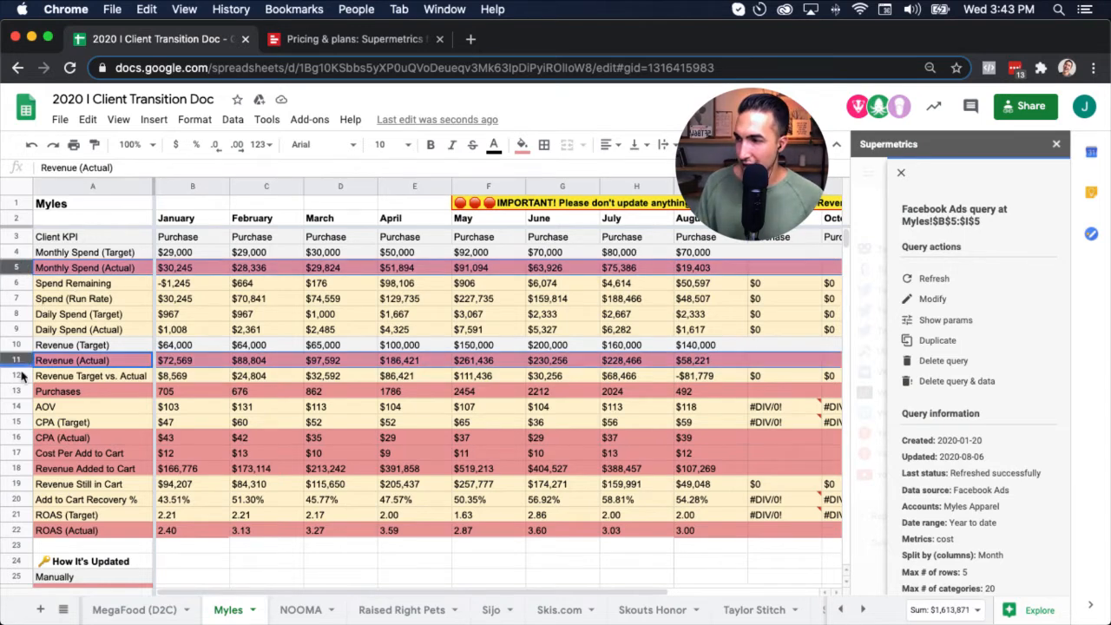
super+click(19, 391)
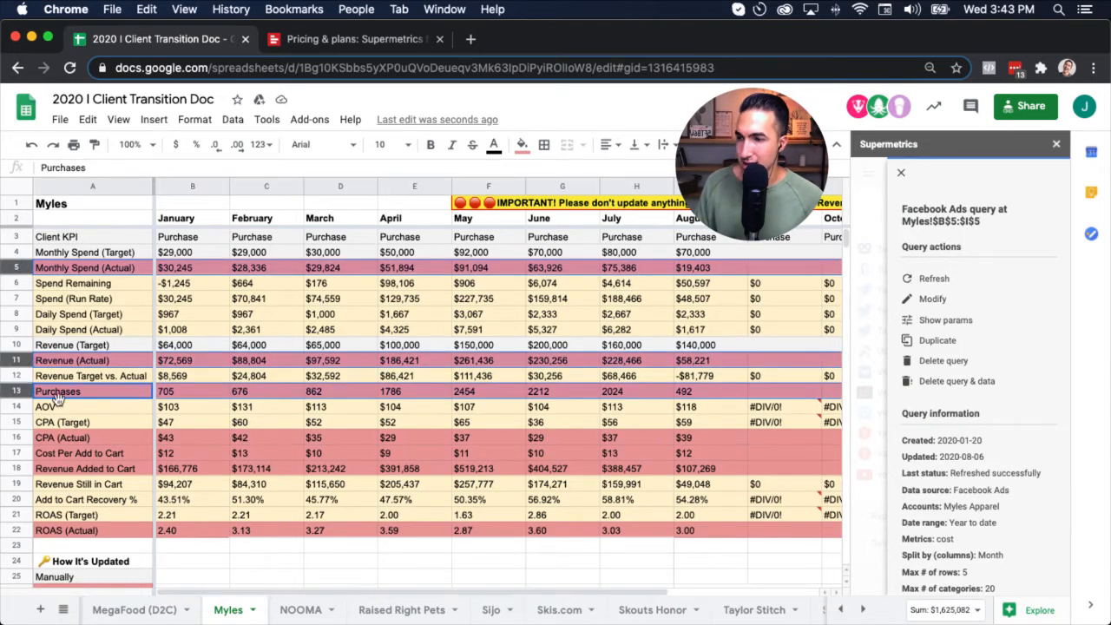
click(692, 408)
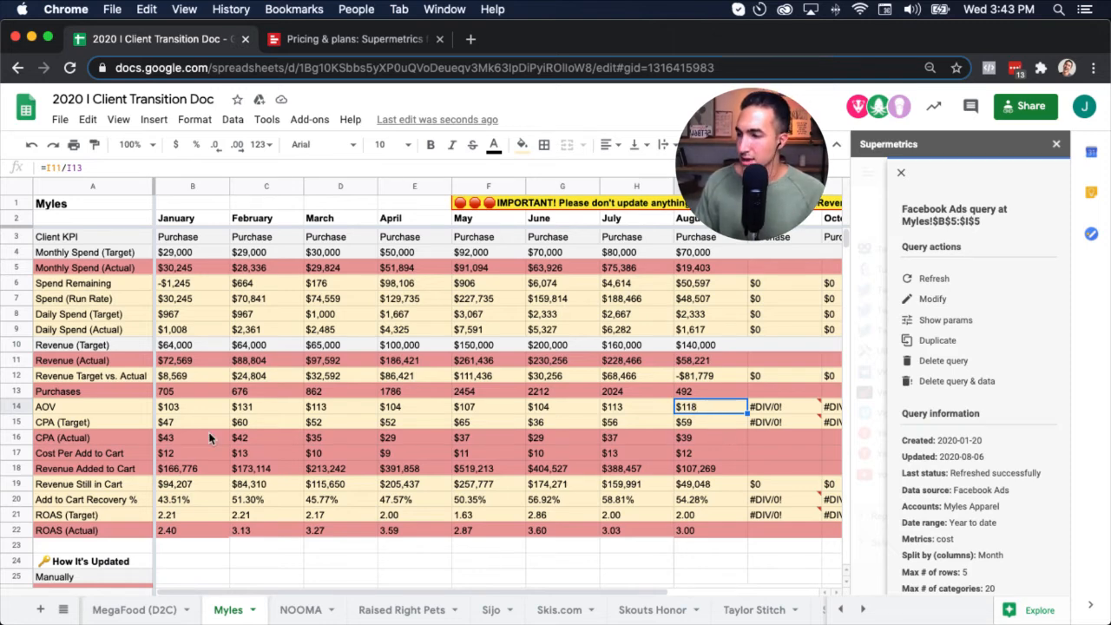
Open the Client Template (Duplicate) sheet, dismiss the Facebook Ads query details and select the Client Name Here cell.
click(860, 611)
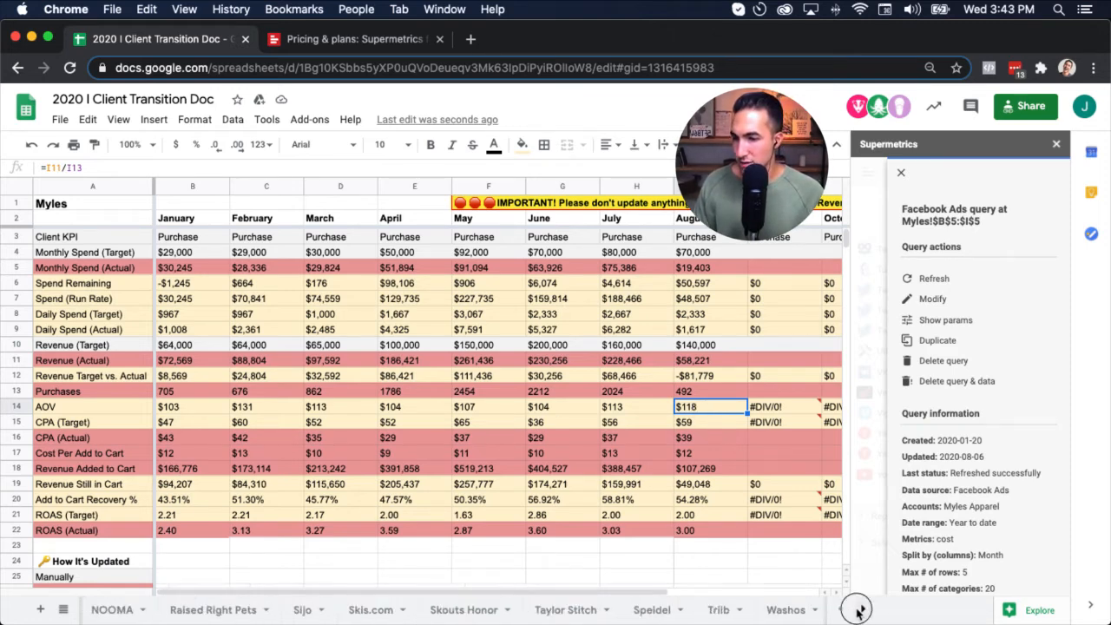
click(858, 610)
click(733, 609)
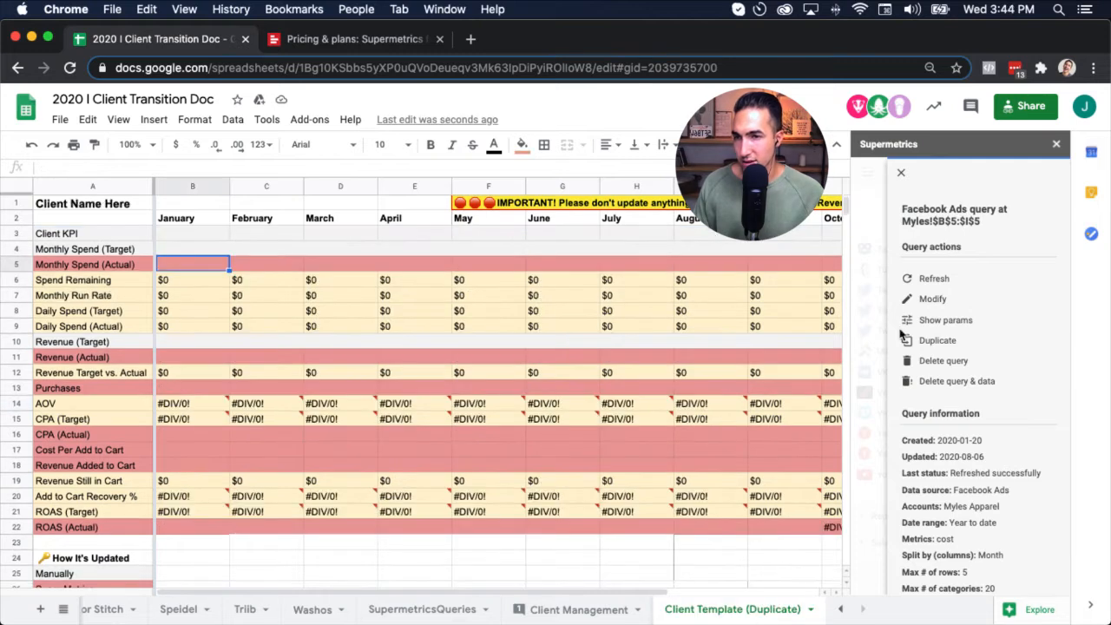
click(901, 173)
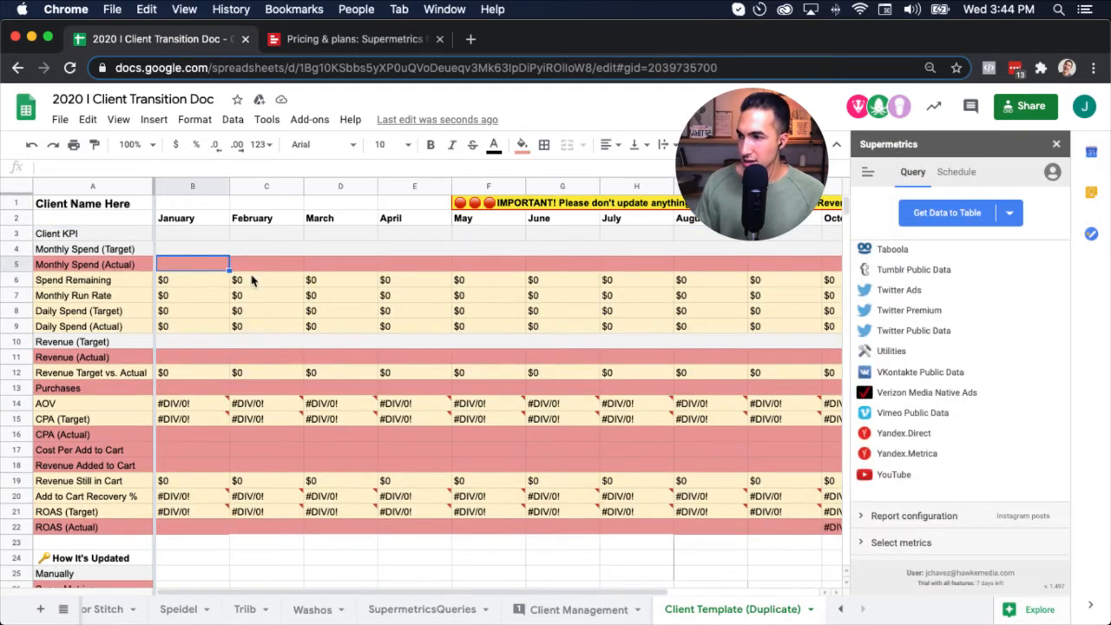
click(111, 205)
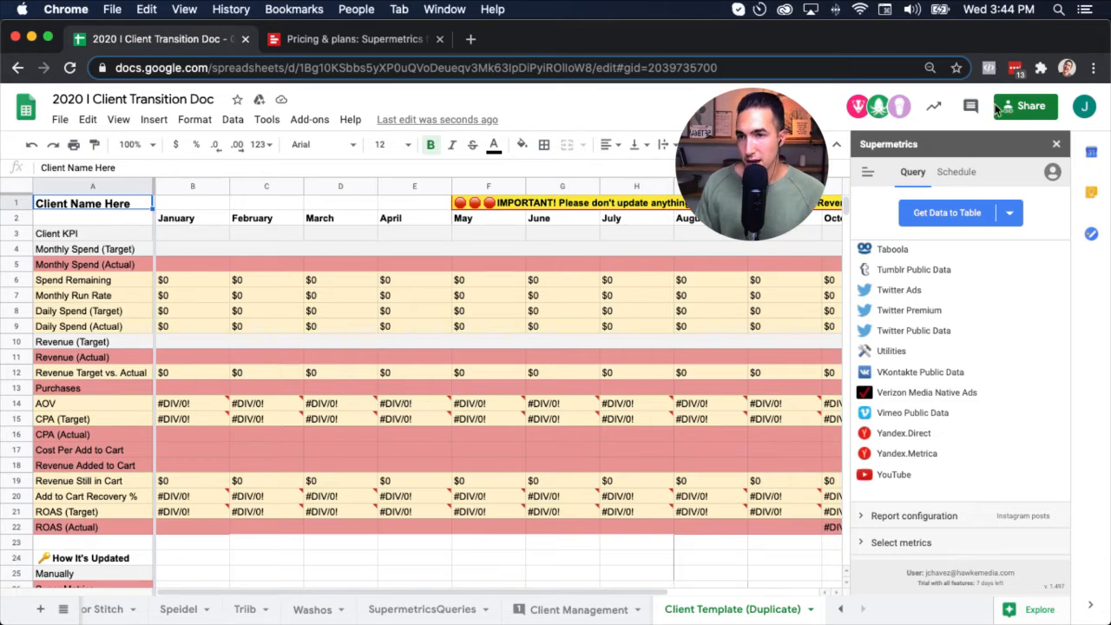
Look through the Supermetrics data sources and start connecting Instagram Insights.
scroll(954, 286, up, 5)
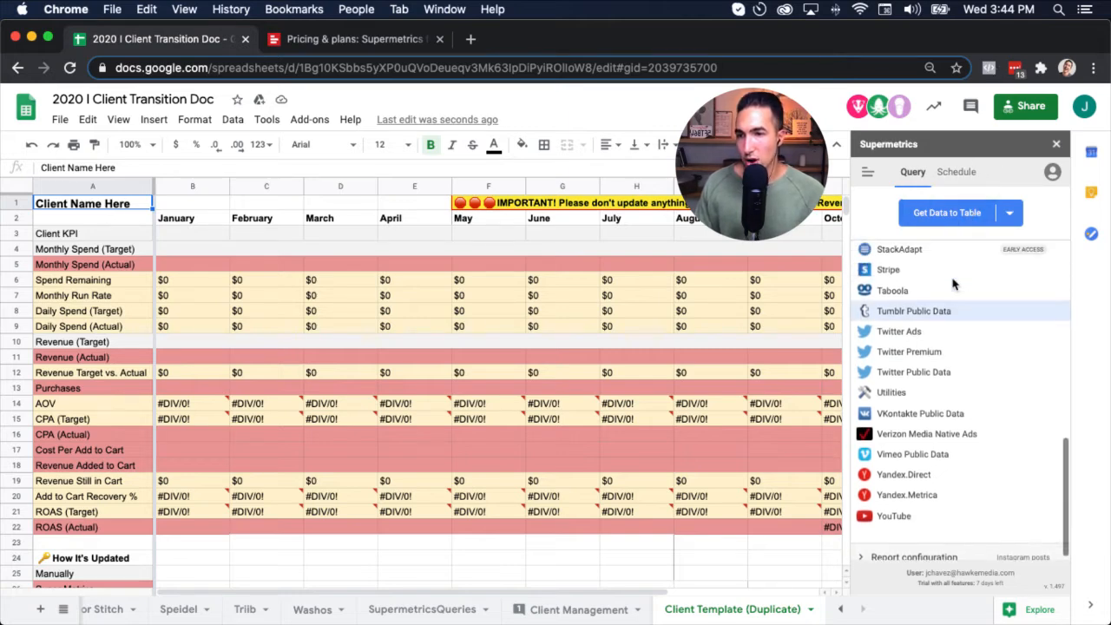
scroll(953, 307, up, 6)
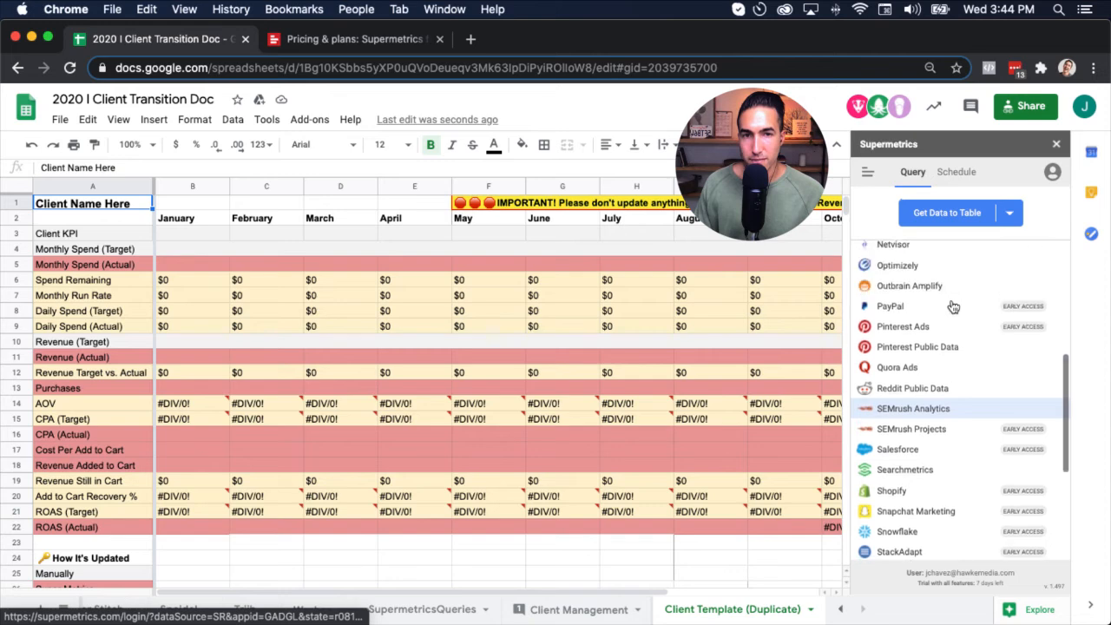
scroll(953, 306, up, 8)
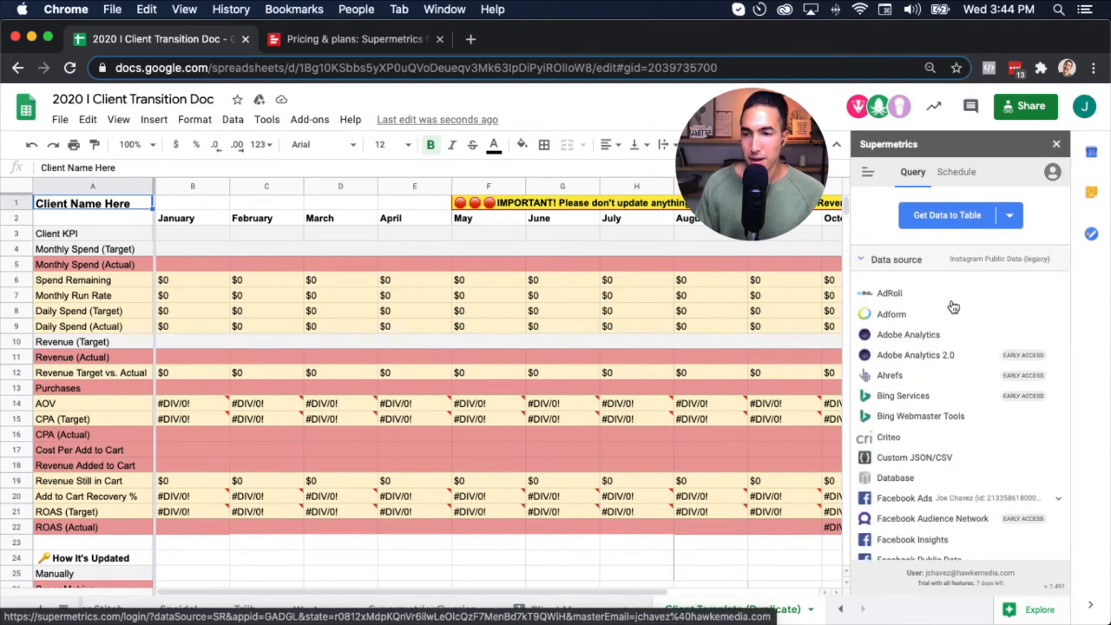
scroll(954, 307, down, 6)
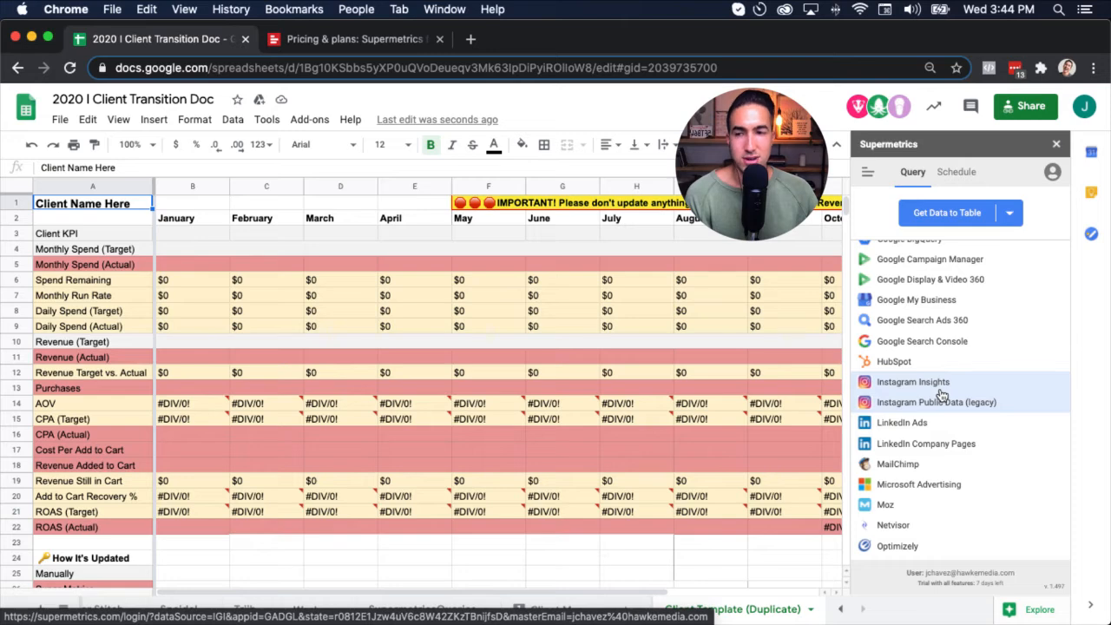
click(939, 389)
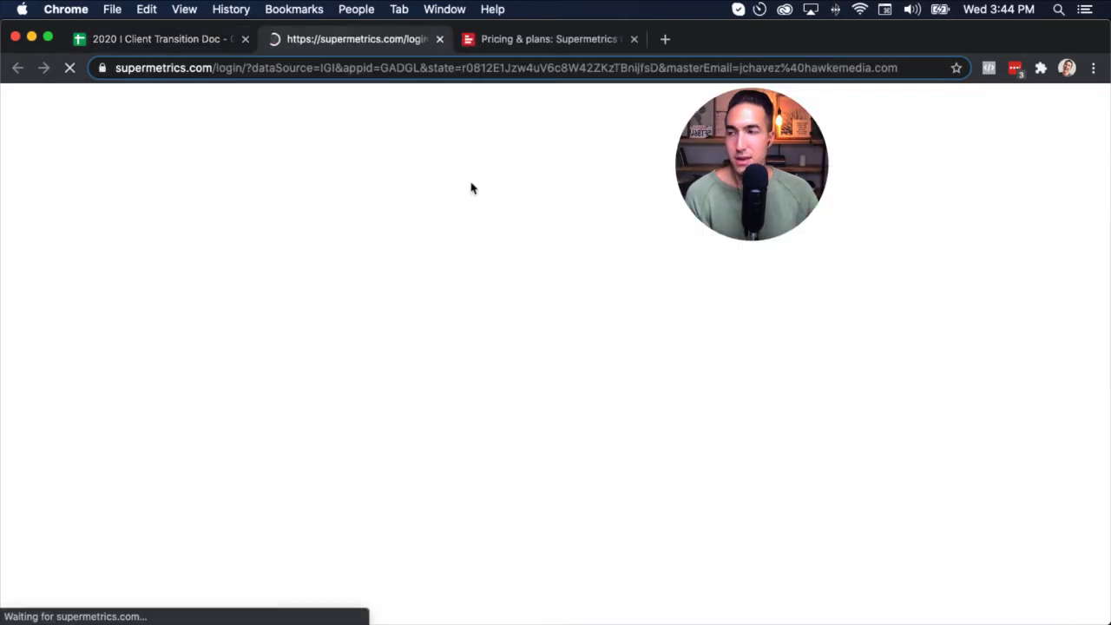
Close the Instagram Insights login page and the Supermetrics pricing page.
click(440, 41)
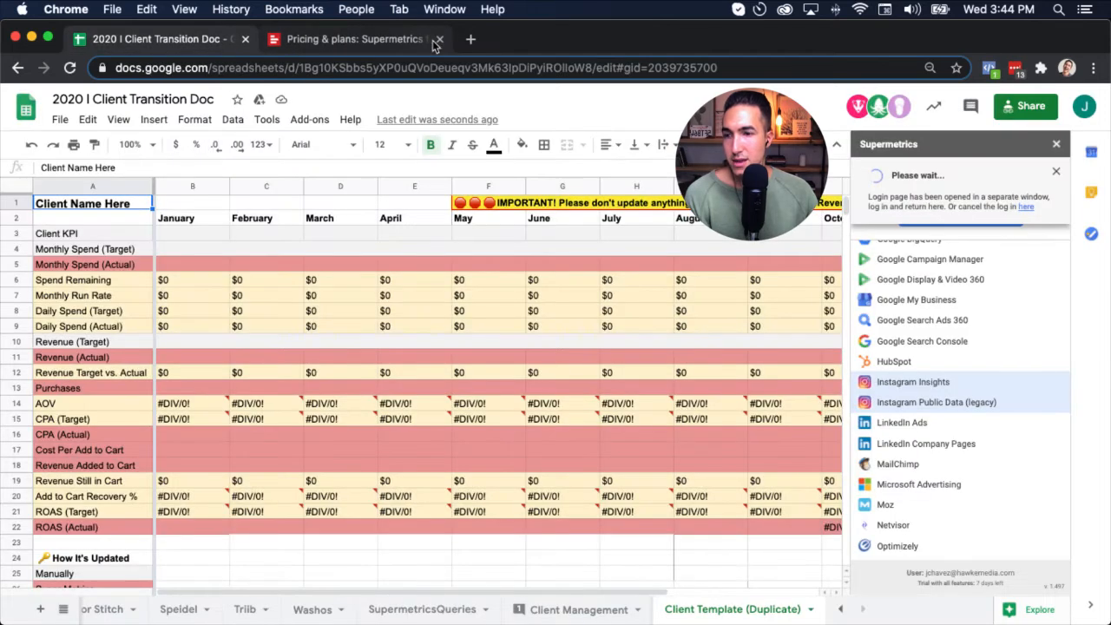
click(435, 44)
key(super+w)
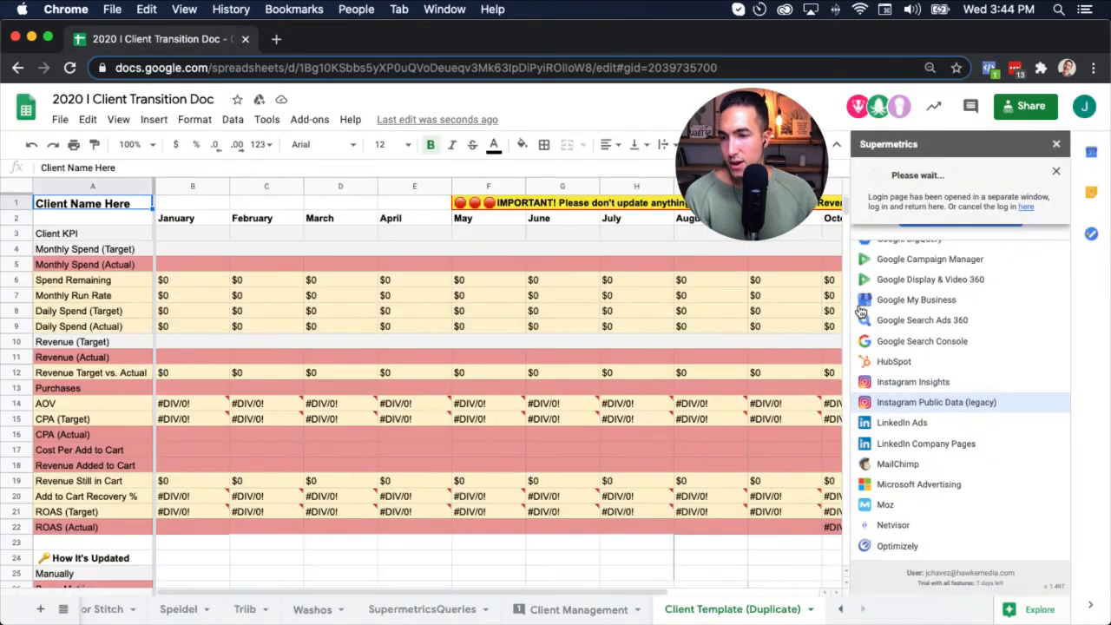
Look over the available data sources and select January's Monthly Spend (Actual) cell in the client template.
scroll(979, 461, up, 5)
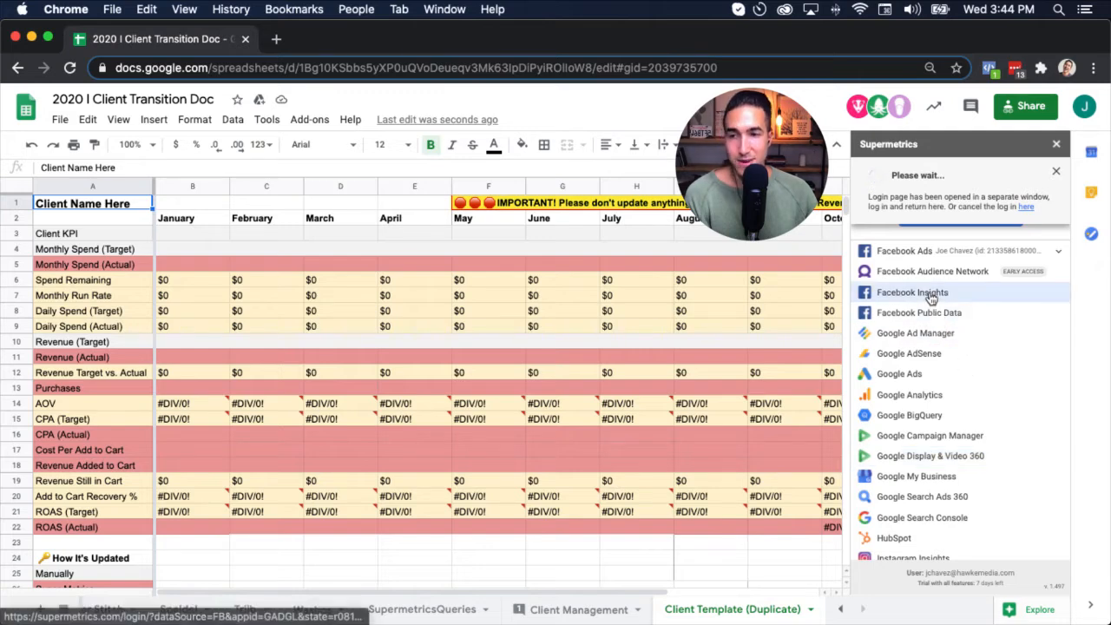
scroll(932, 353, down, 15)
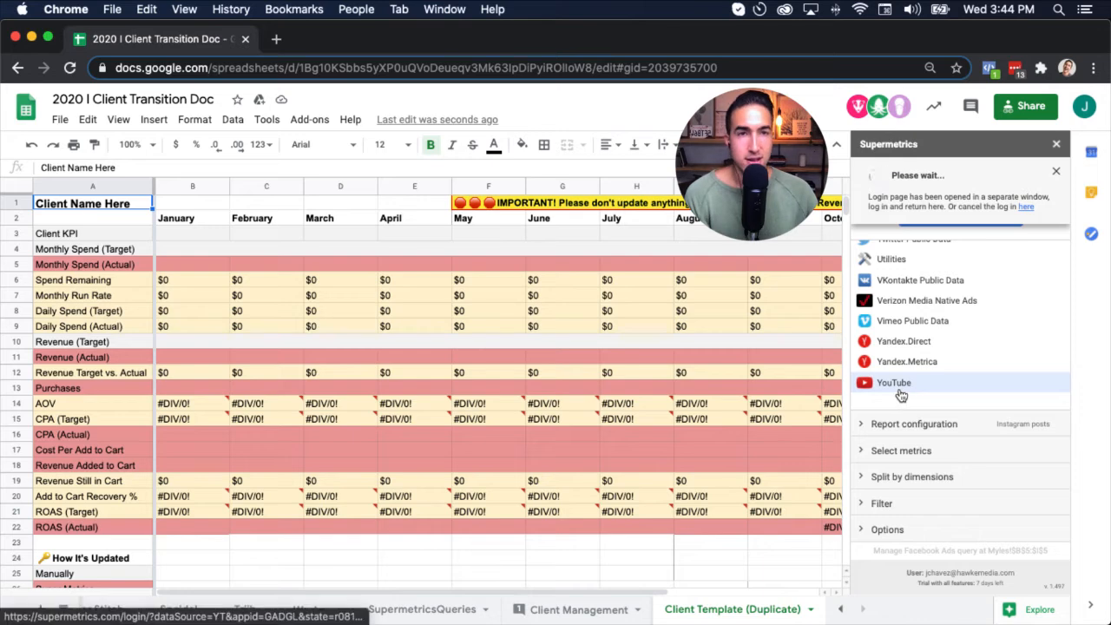
scroll(901, 395, up, 8)
scroll(901, 395, up, 1)
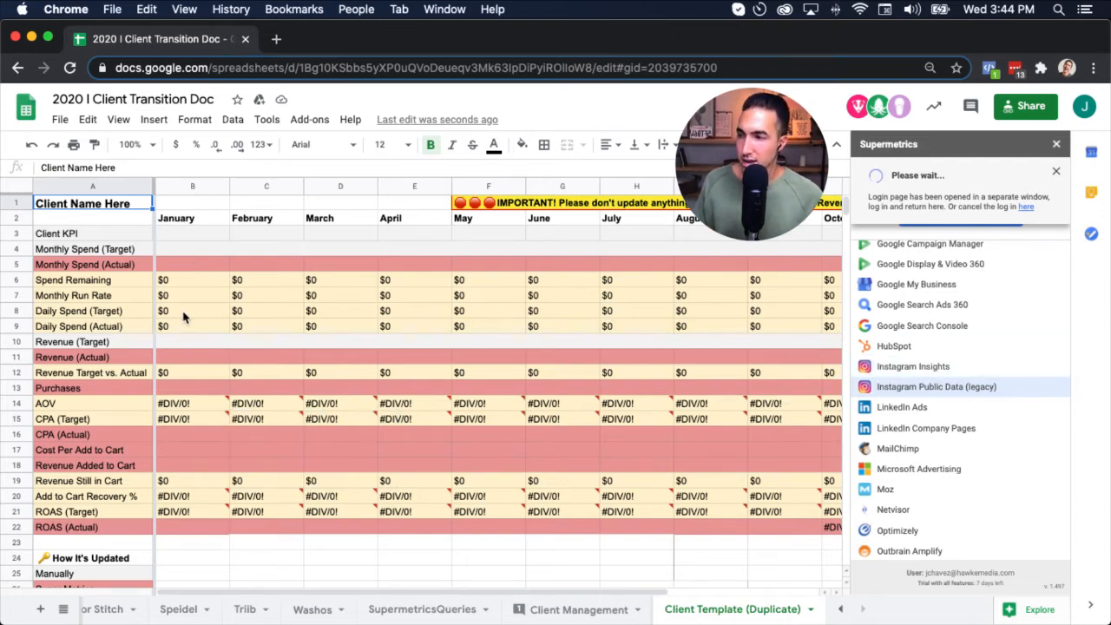
click(167, 267)
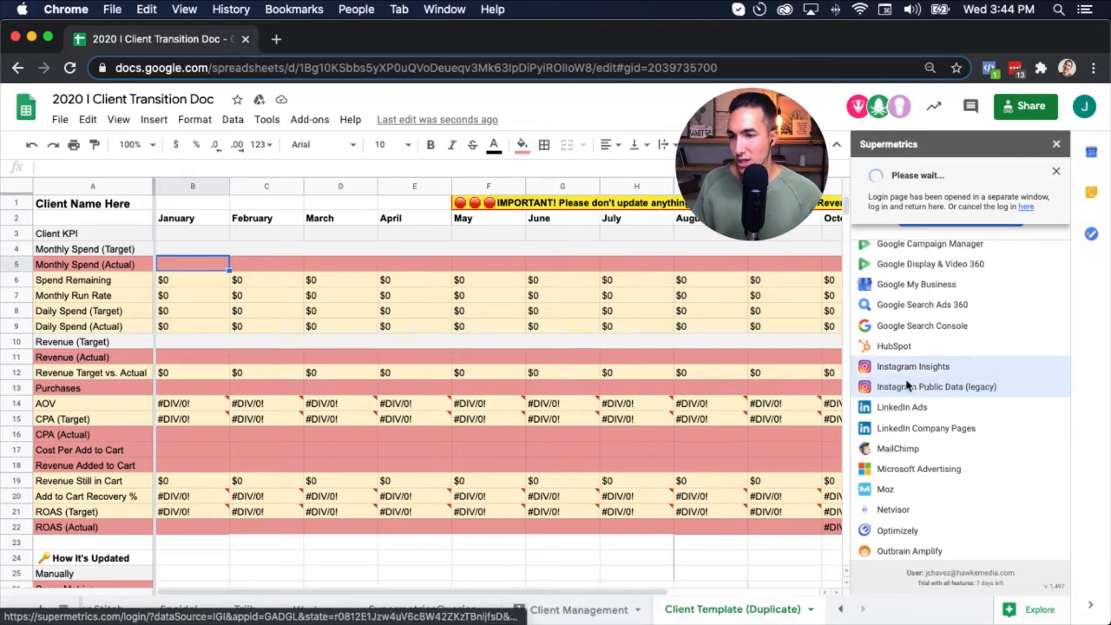
Choose Facebook Public Data as the data source for the new query.
scroll(937, 410, up, 2)
scroll(946, 410, up, 5)
scroll(947, 410, down, 3)
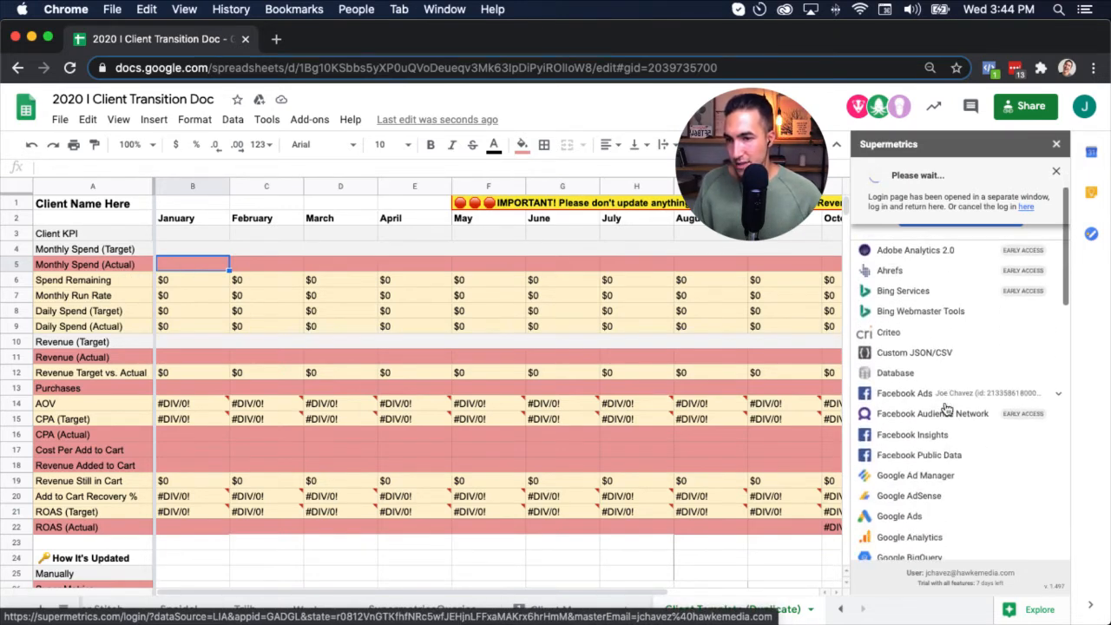
click(930, 350)
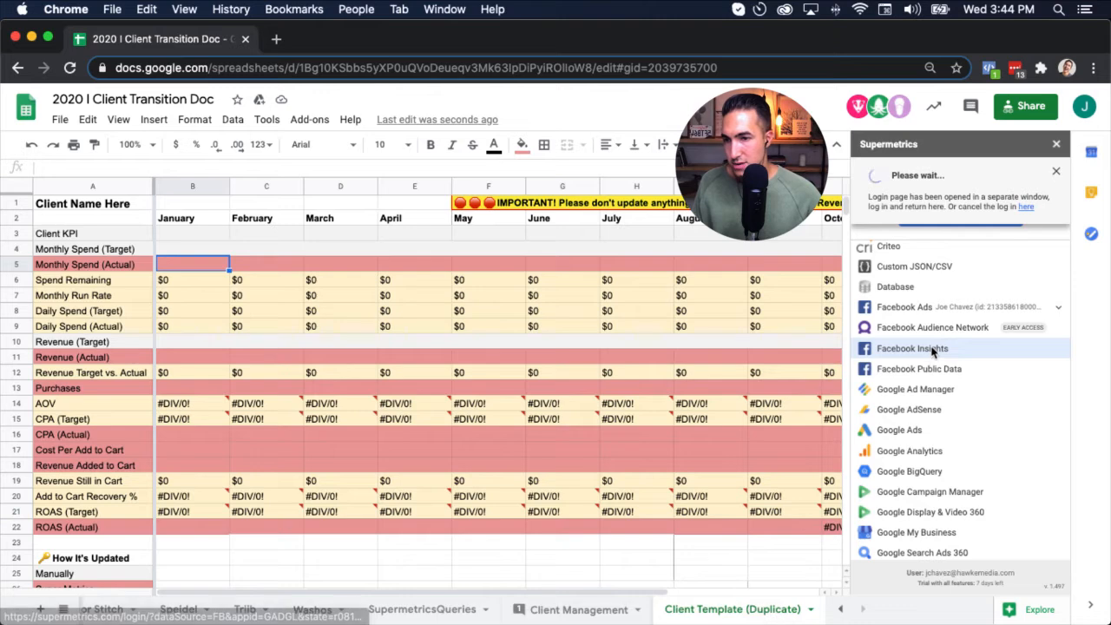
scroll(933, 352, up, 5)
scroll(933, 351, down, 9)
scroll(936, 347, up, 3)
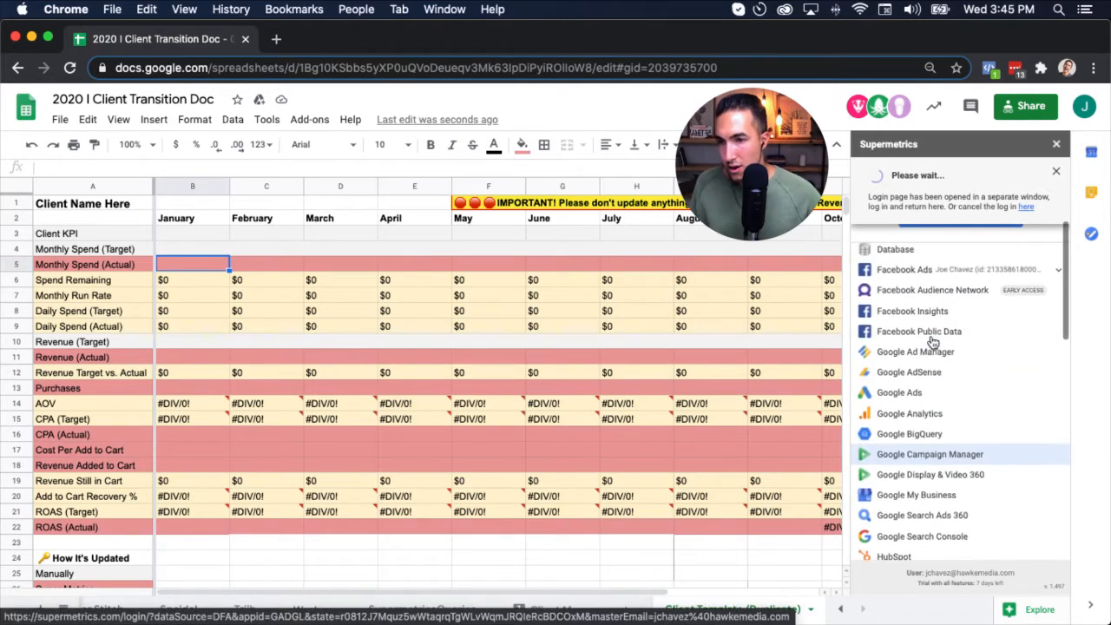
click(935, 339)
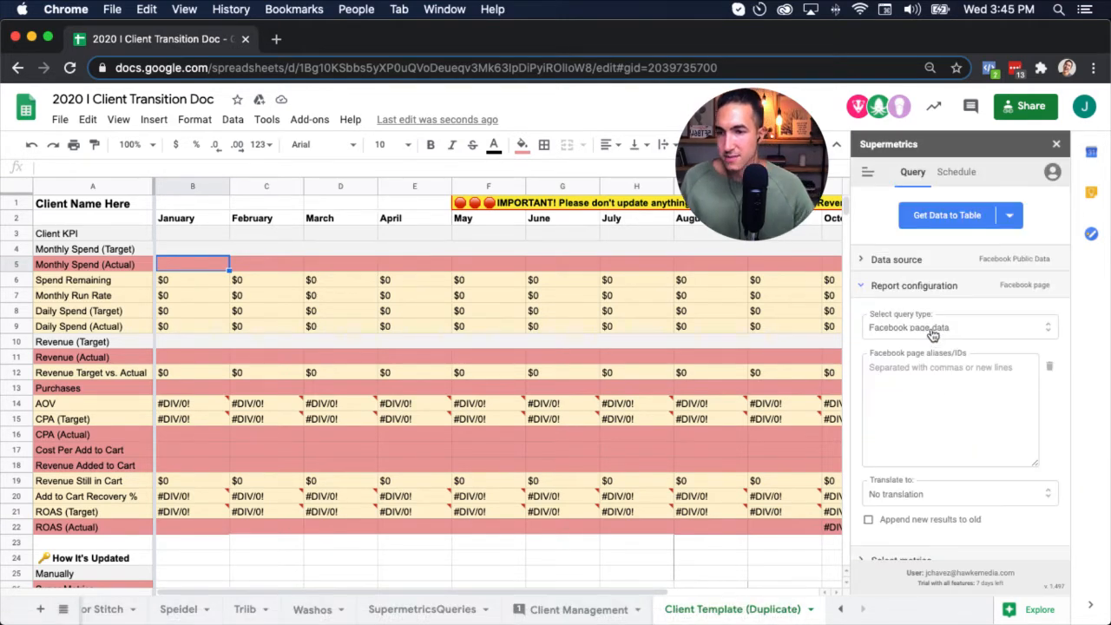
Set the query type to Facebook posts by a page and make the Facebook page alias/ID field active.
click(933, 333)
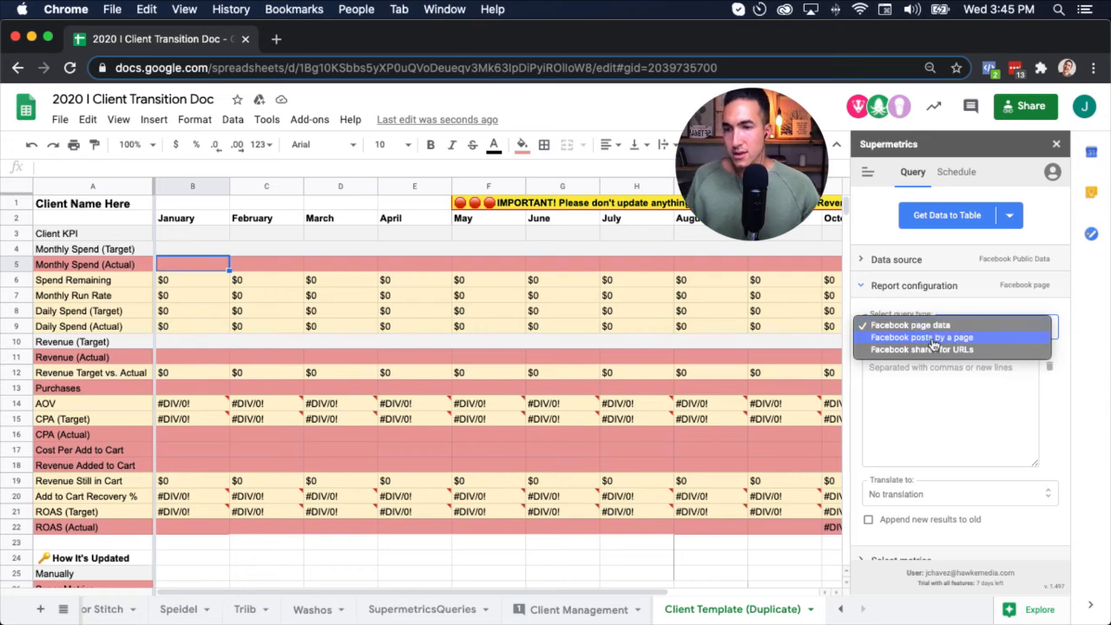
click(933, 339)
click(932, 365)
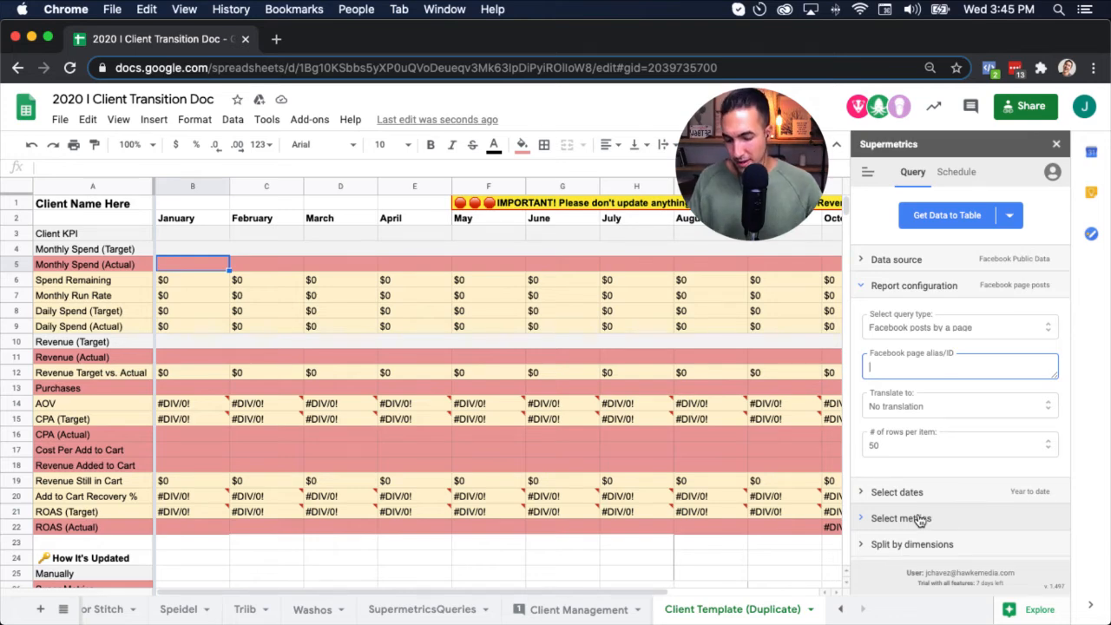
text(m)
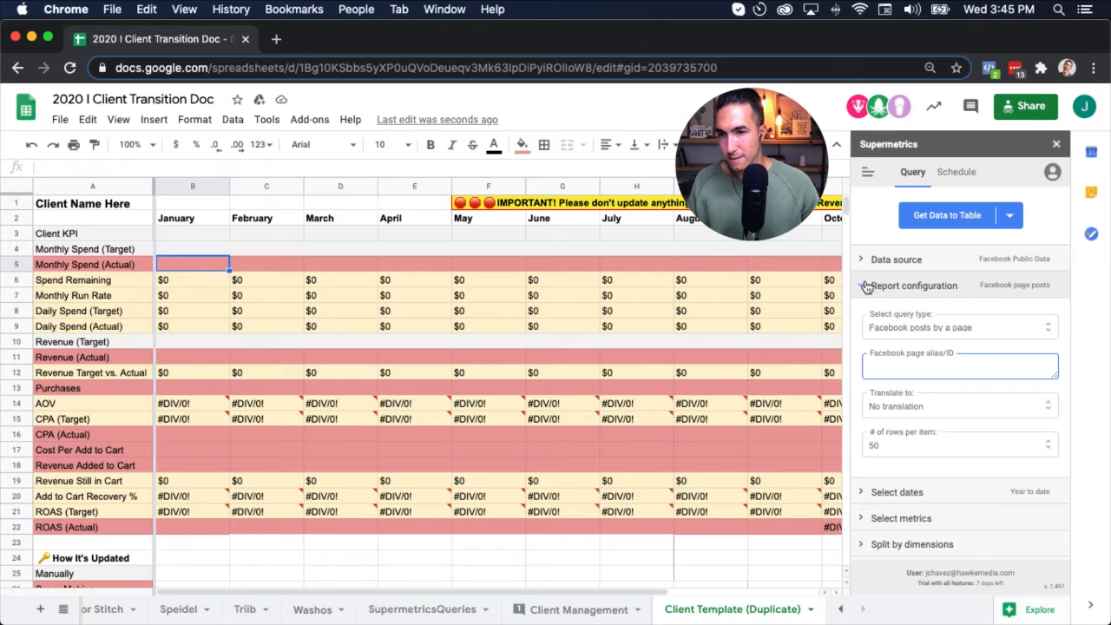
Check the query's date range settings and add Posts as its metric.
click(927, 492)
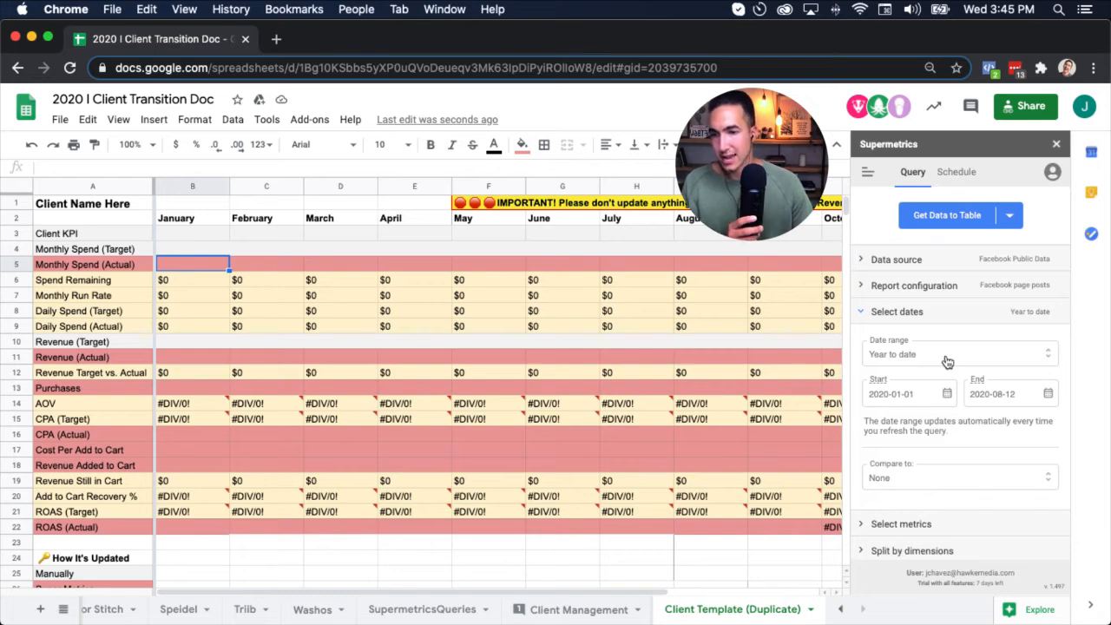
scroll(923, 504, down, 1)
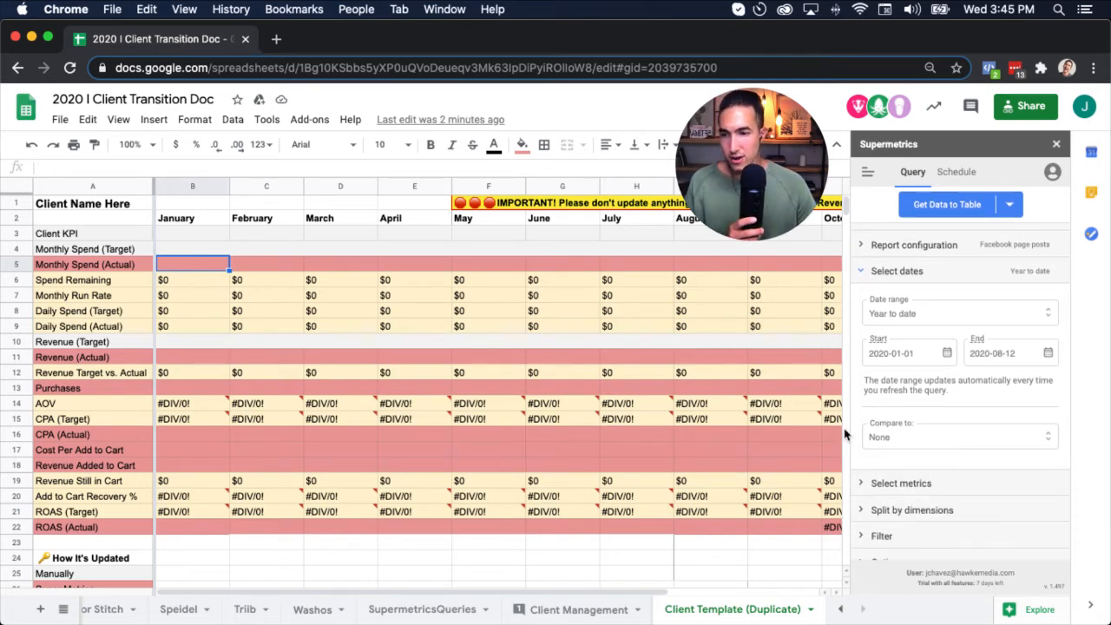
click(898, 486)
click(893, 372)
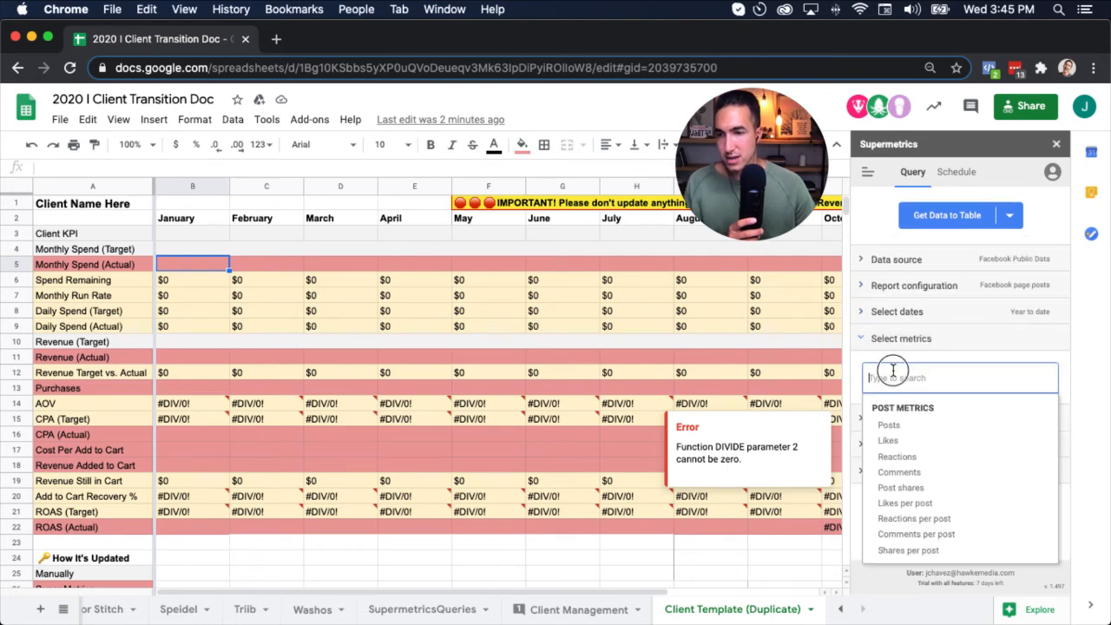
click(894, 425)
click(943, 360)
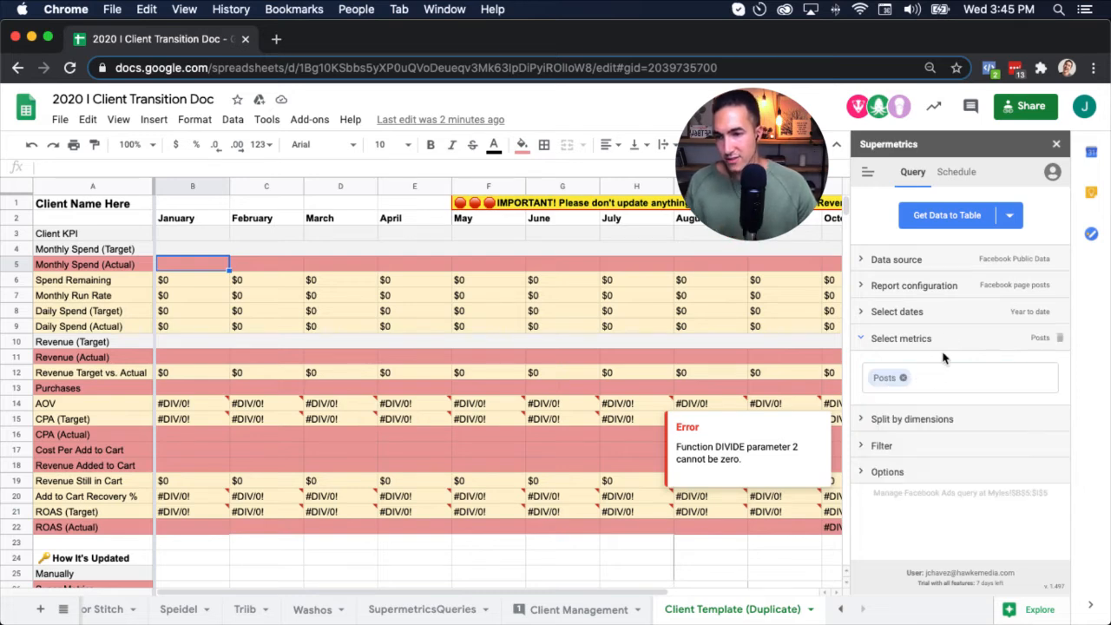
Look through the time, page and post dimensions available for splitting the query to columns, including a brief search for "ye".
click(927, 421)
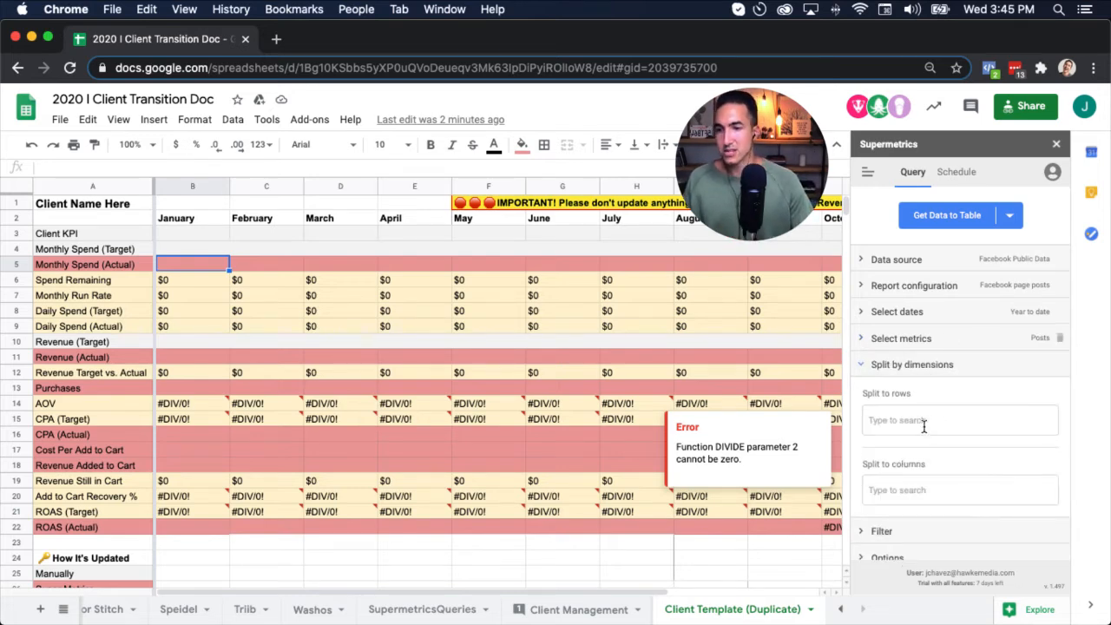
click(921, 490)
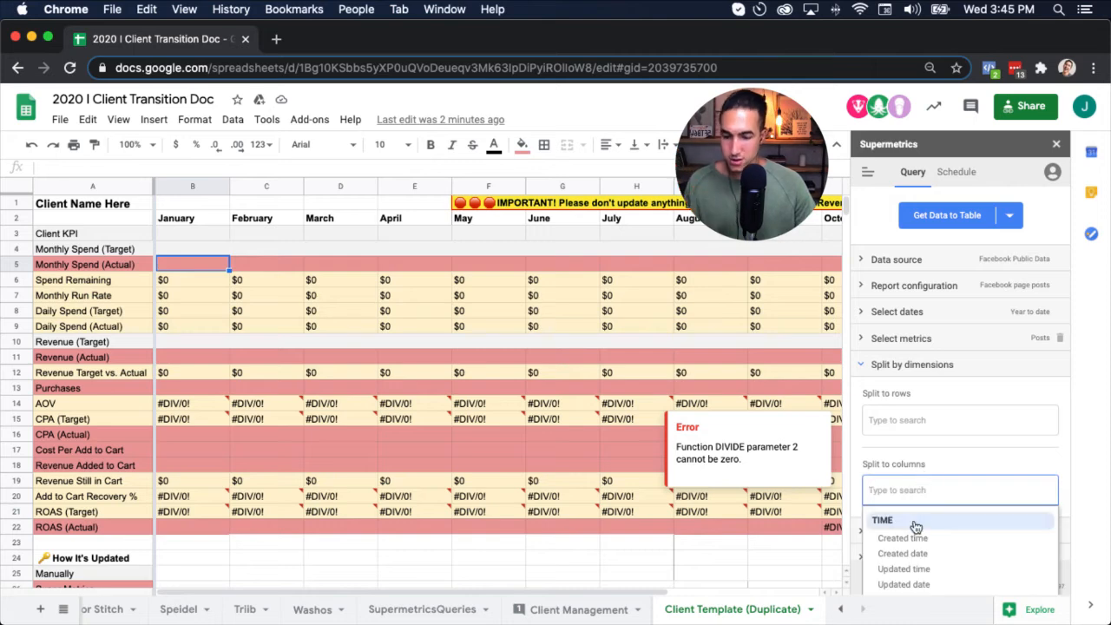
text(ye)
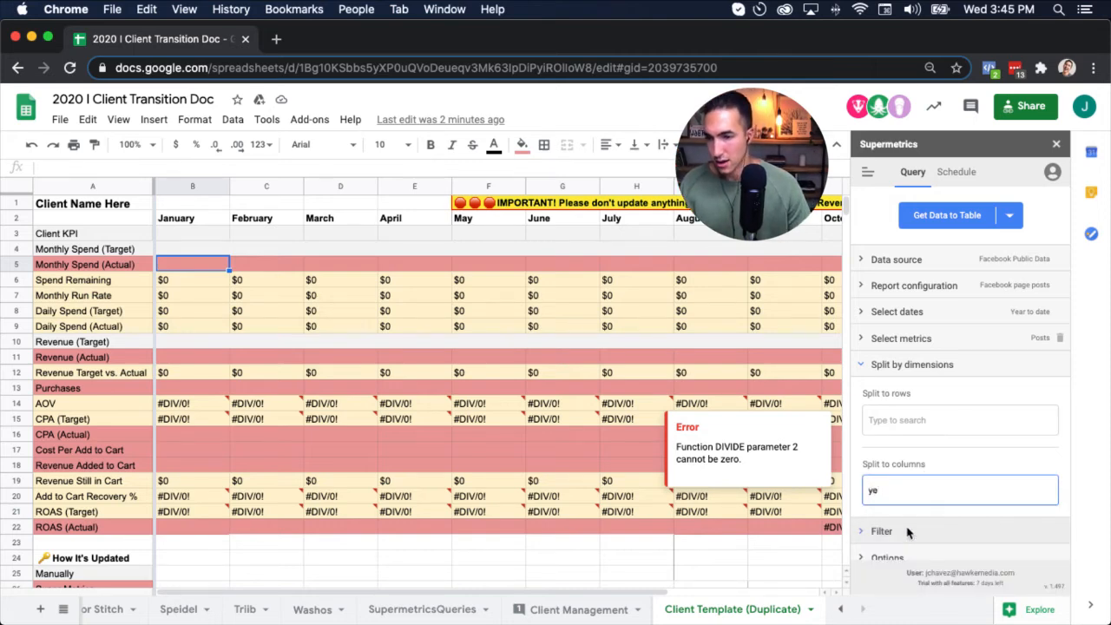
key(BackSpace)
key(BackSpace)
scroll(929, 508, down, 6)
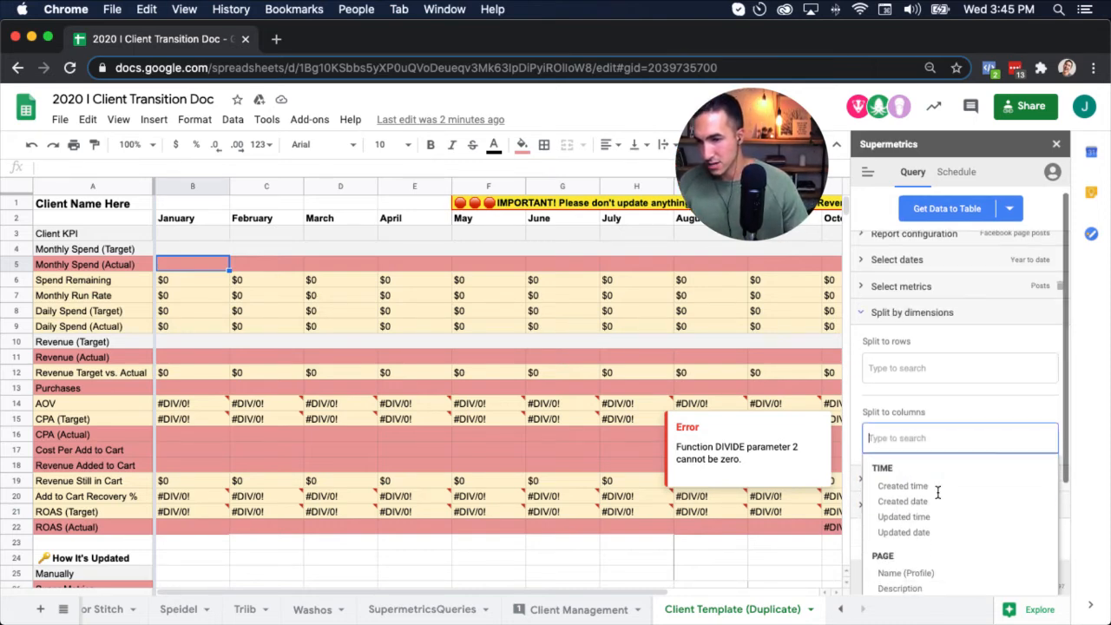
scroll(929, 511, down, 5)
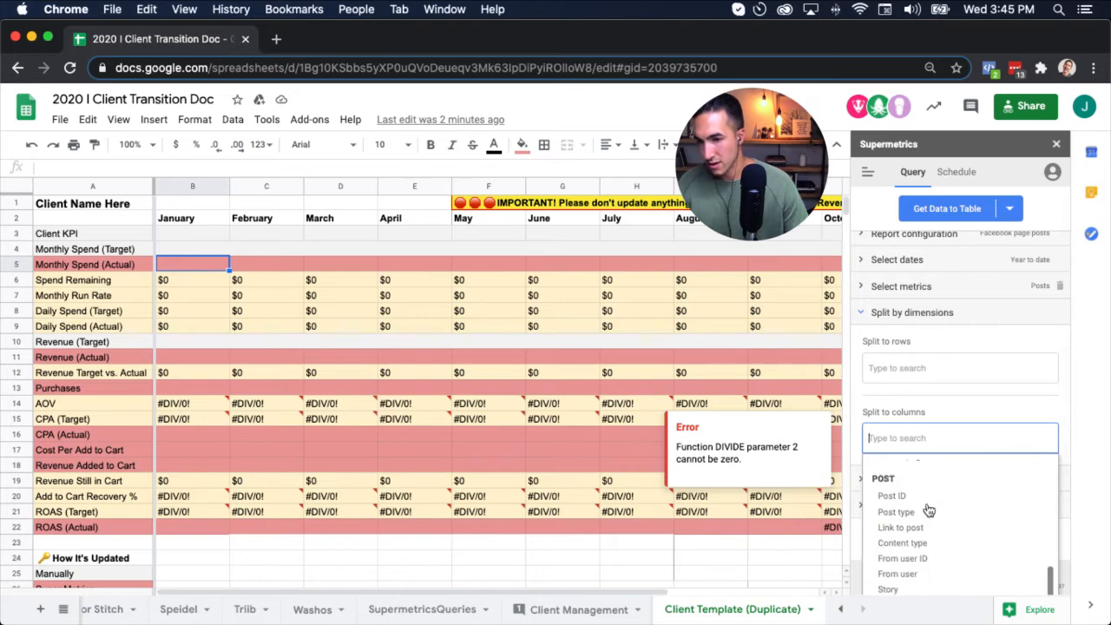
scroll(929, 511, down, 3)
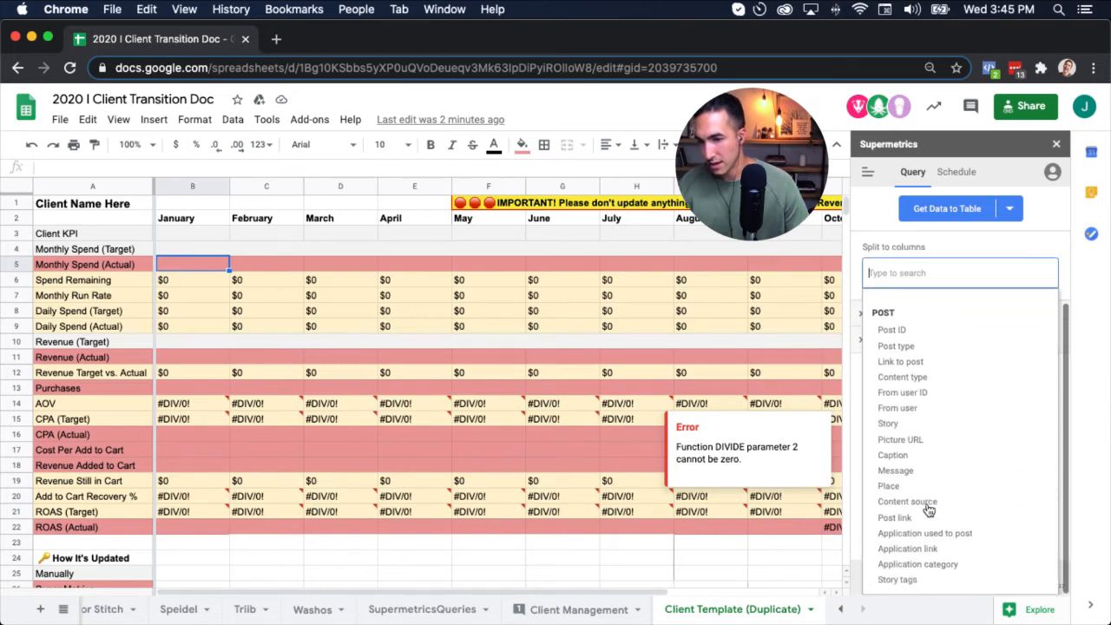
scroll(927, 513, up, 5)
scroll(924, 451, up, 5)
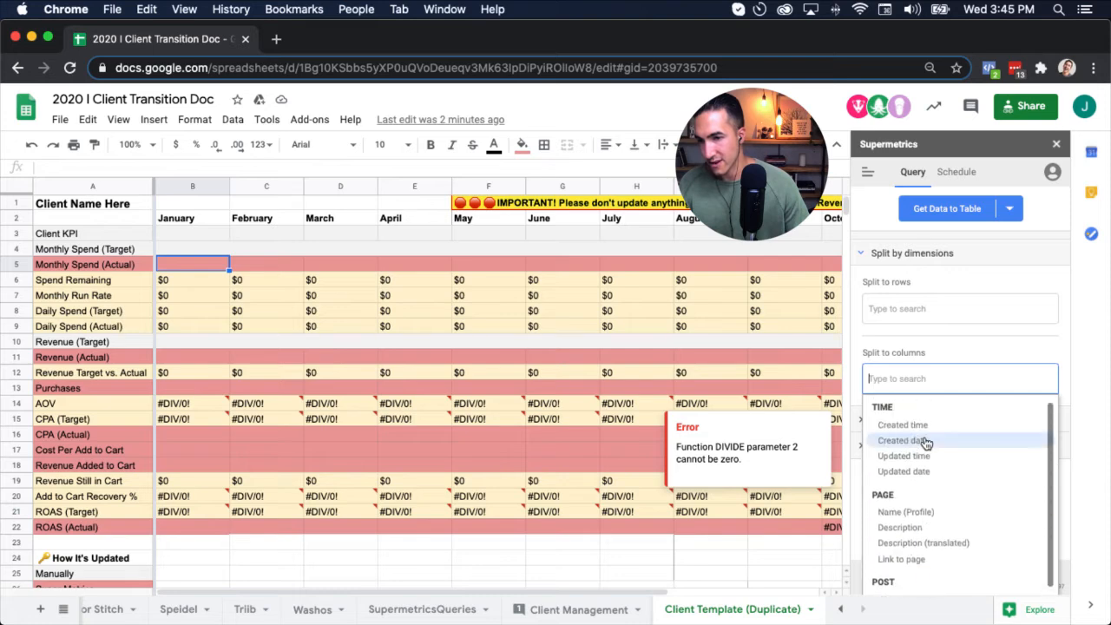
click(929, 355)
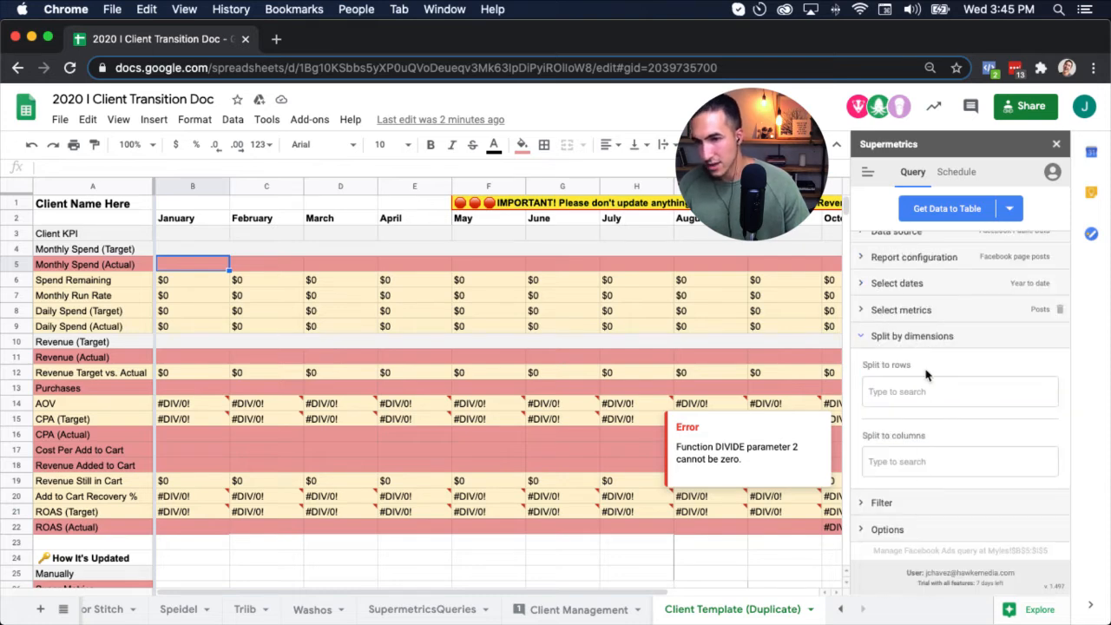
Review the query's date range settings and check its filter section.
click(896, 283)
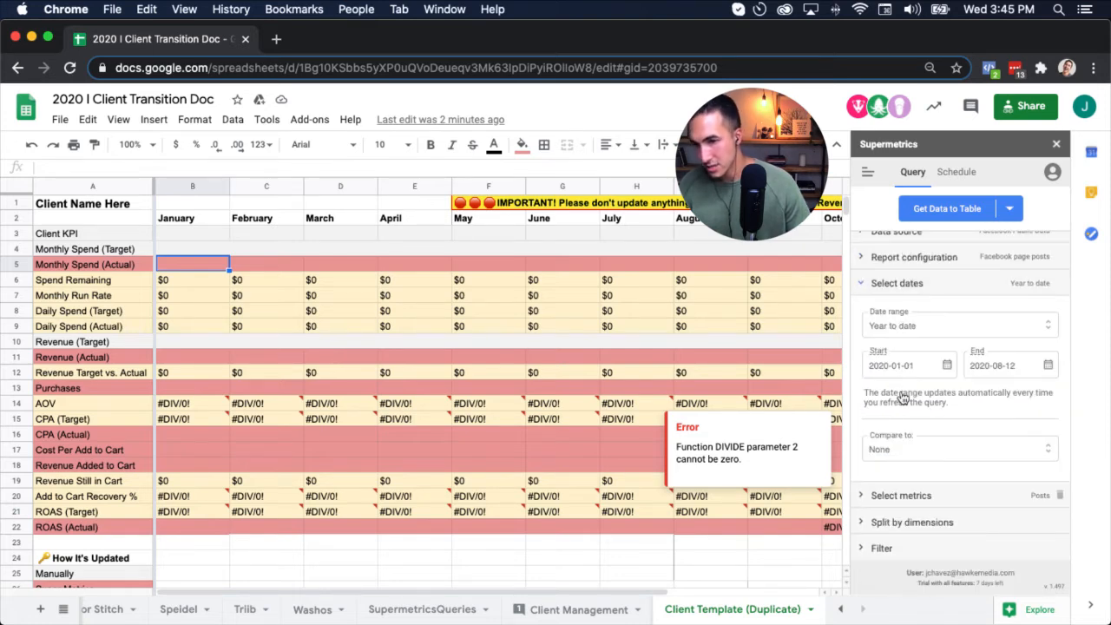
scroll(932, 379, up, 2)
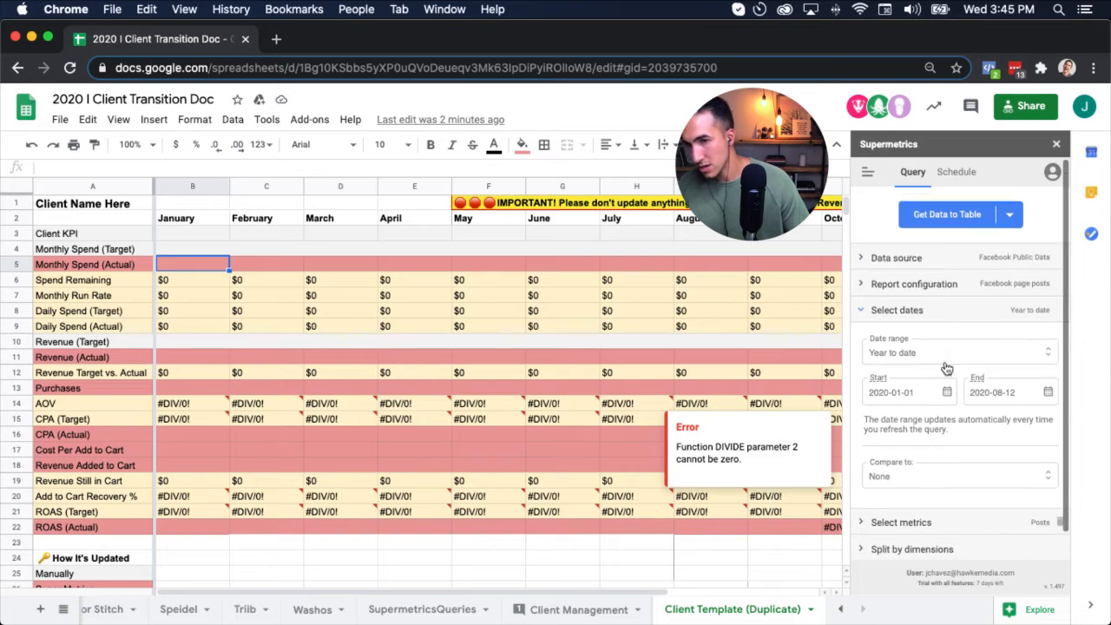
click(901, 311)
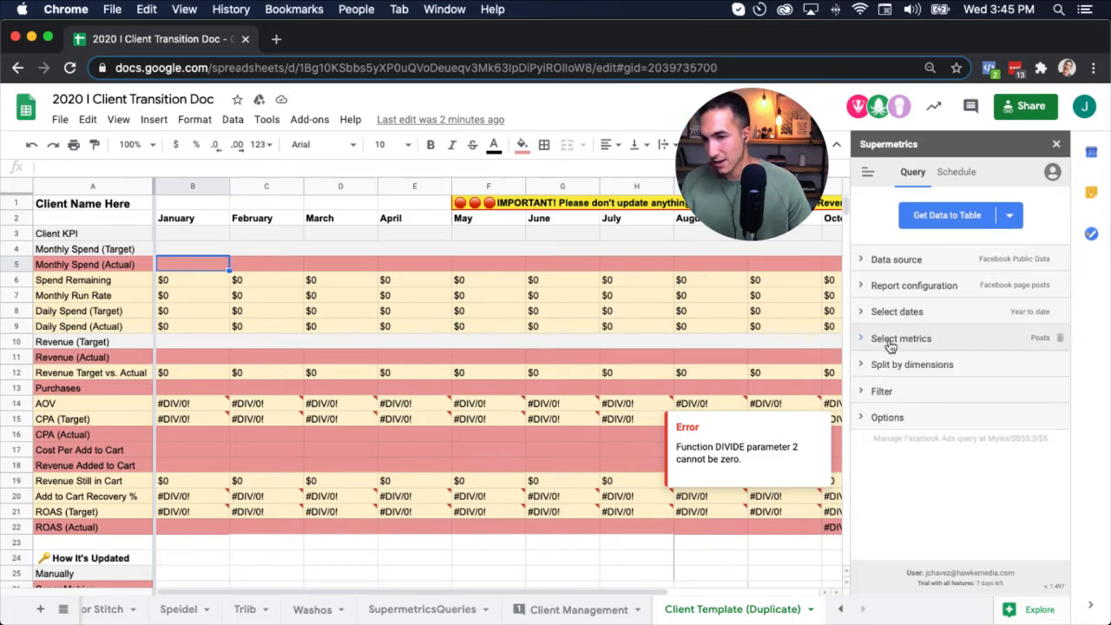
click(894, 393)
click(894, 393)
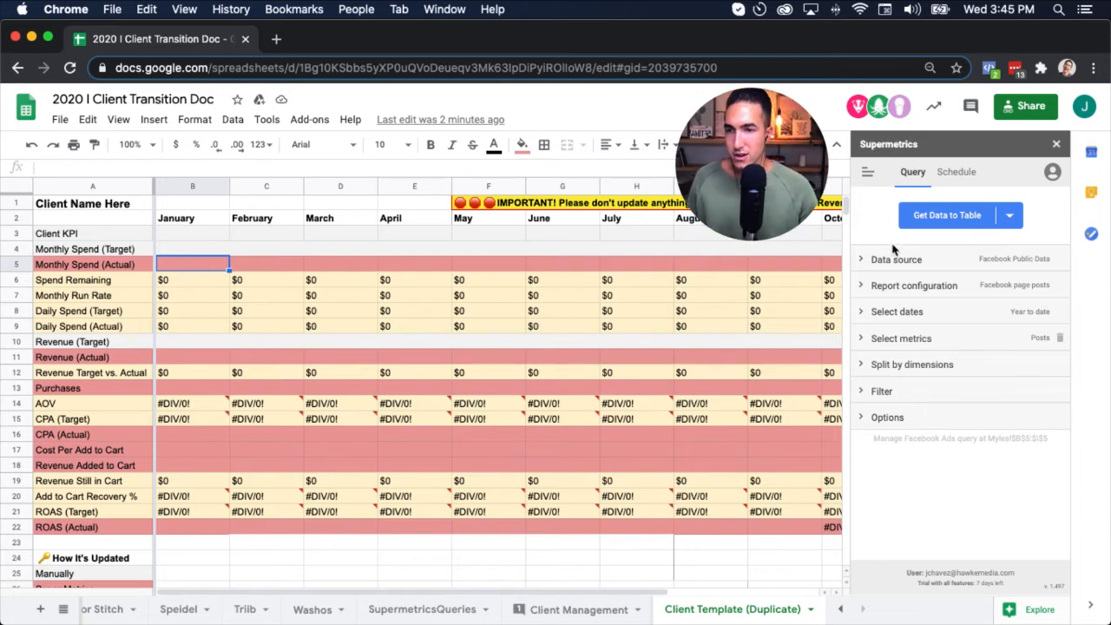
Reopen the query's data source list and look through the Facebook and Google sources.
click(895, 257)
scroll(894, 317, down, 3)
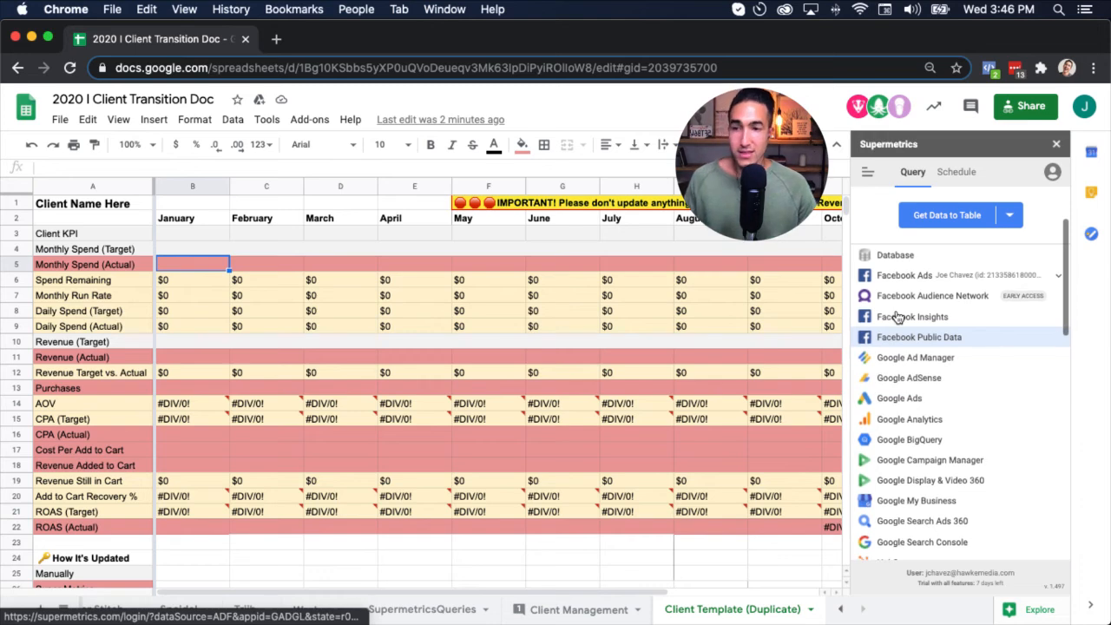